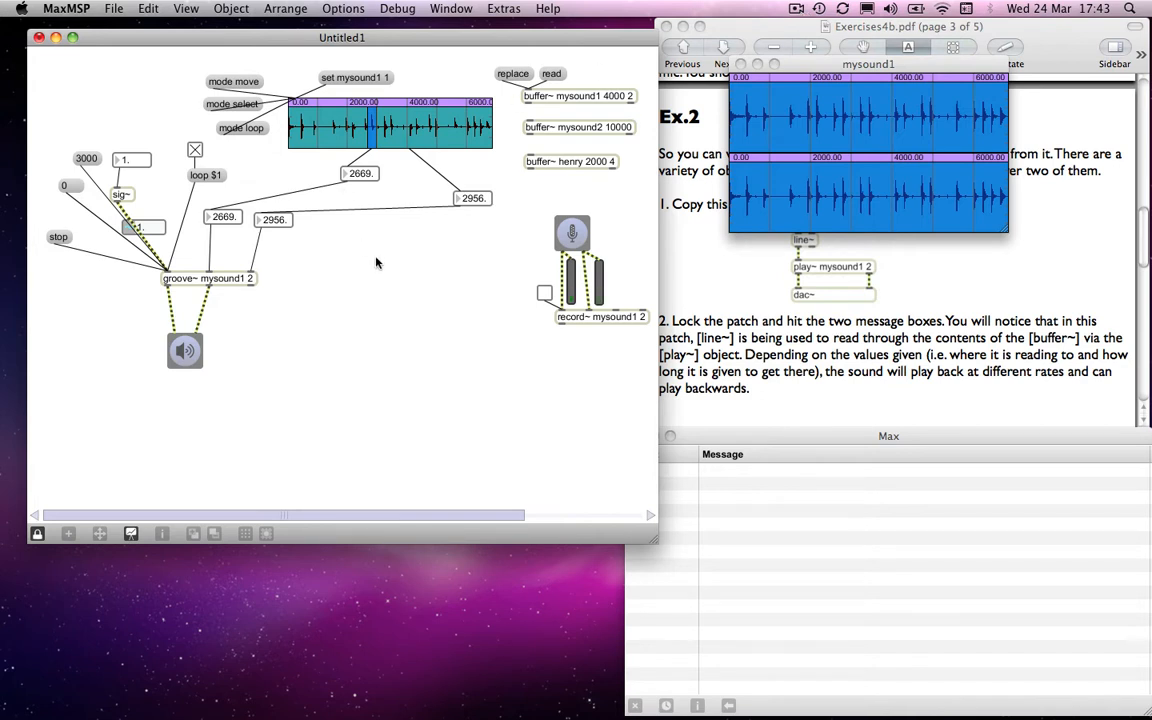
- Add a line object above the waveform display and connect its output to the waveform's selection start inlet
key(super+e)
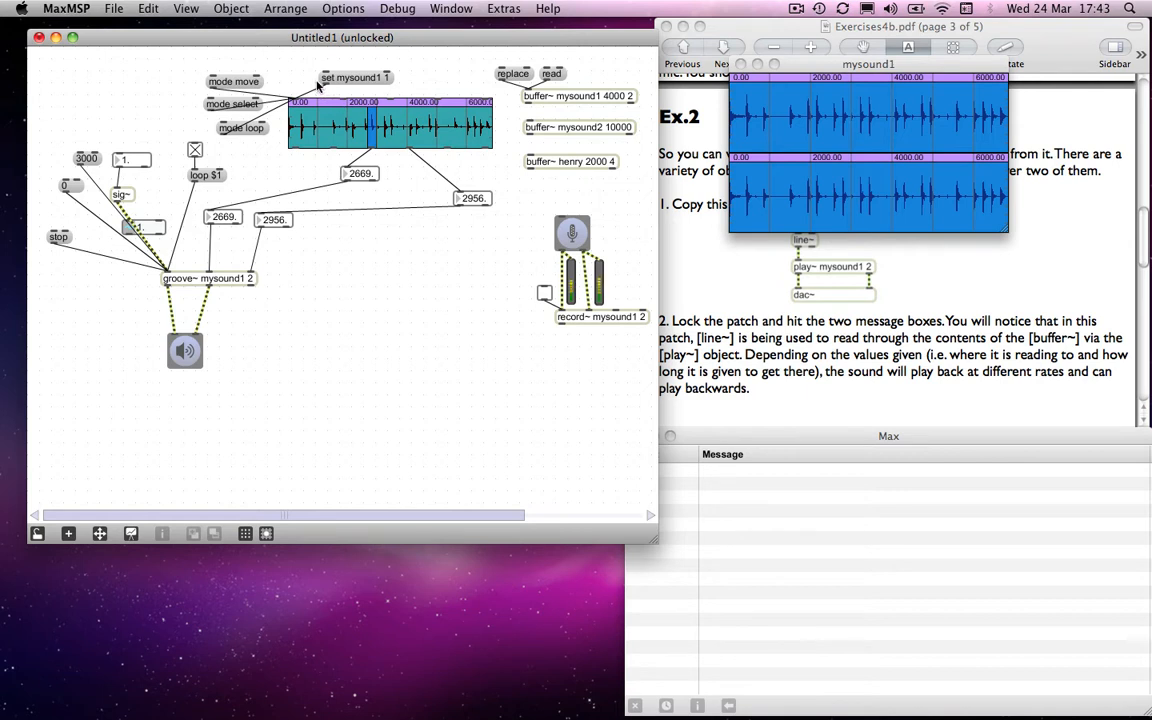
text(nline)
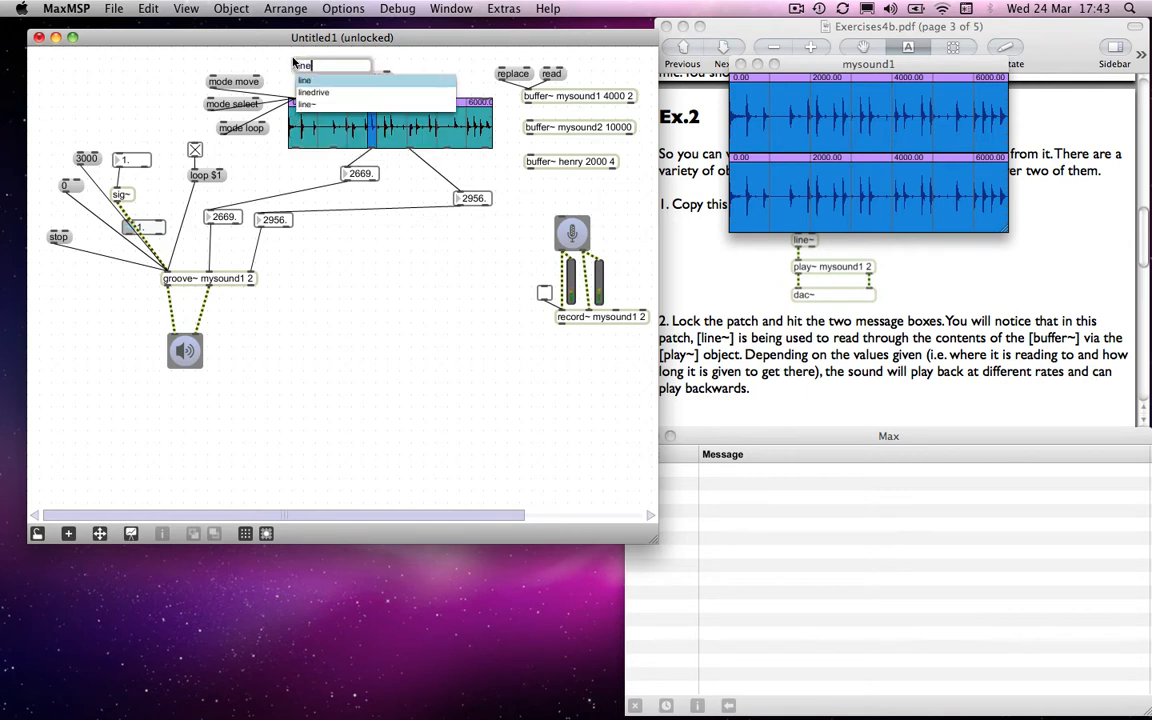
click(245, 55)
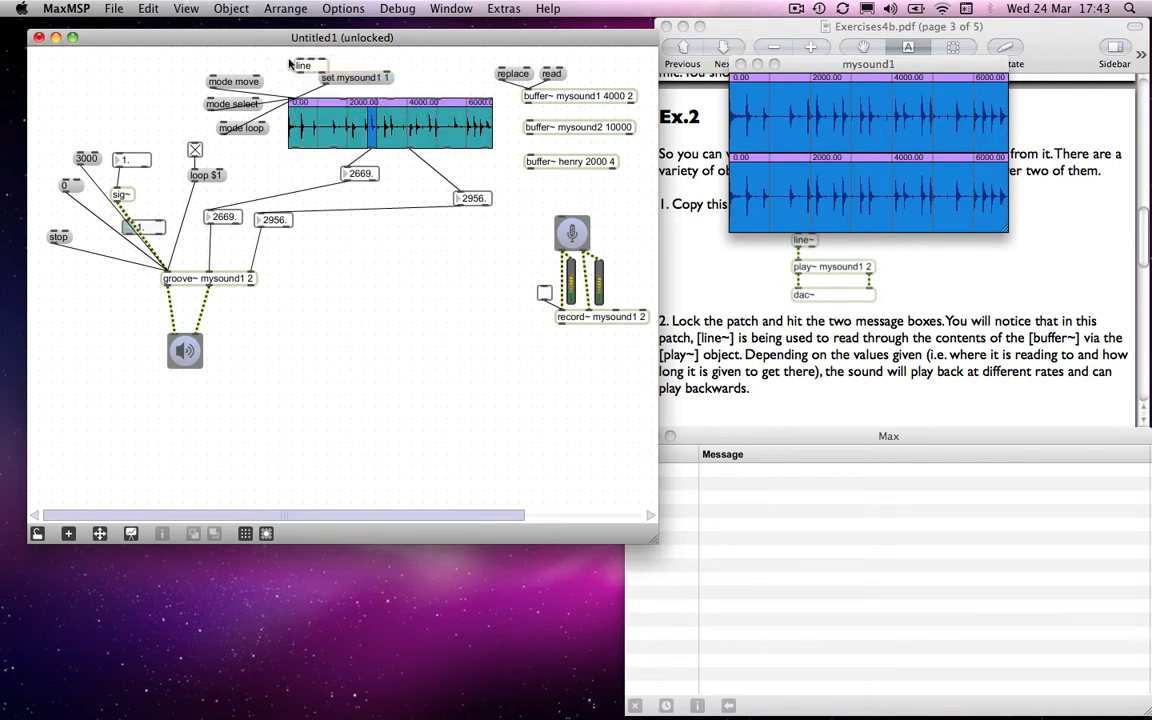
drag(312, 65, 304, 71)
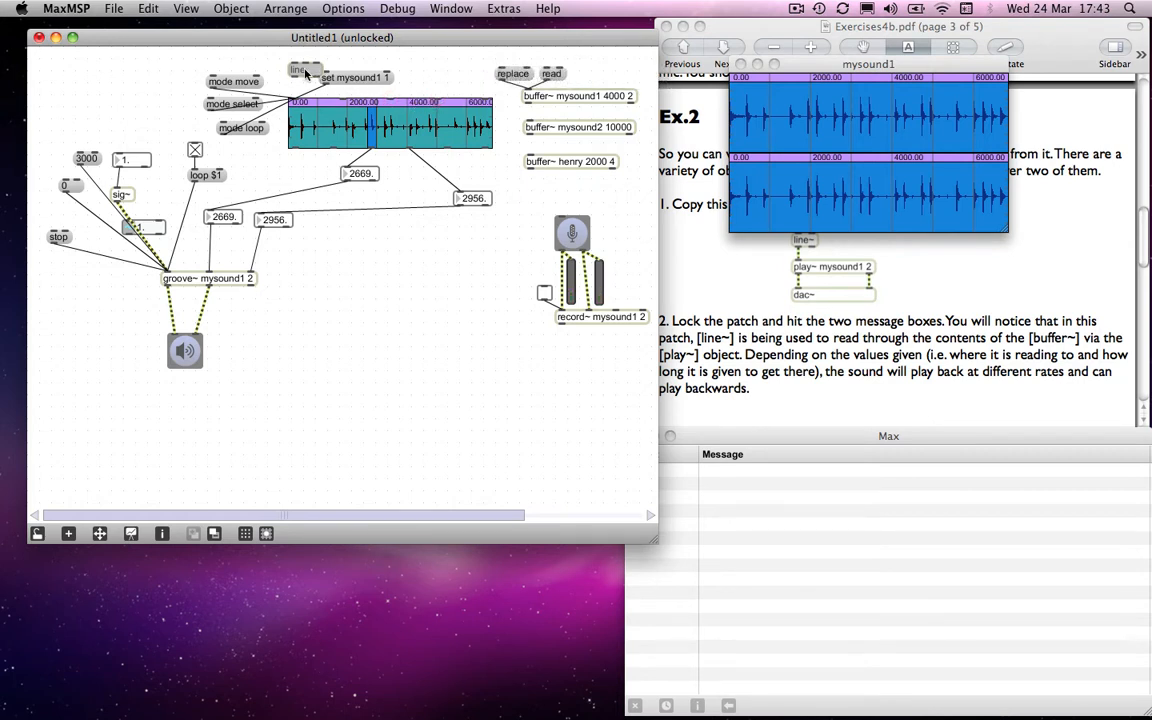
drag(290, 70, 393, 103)
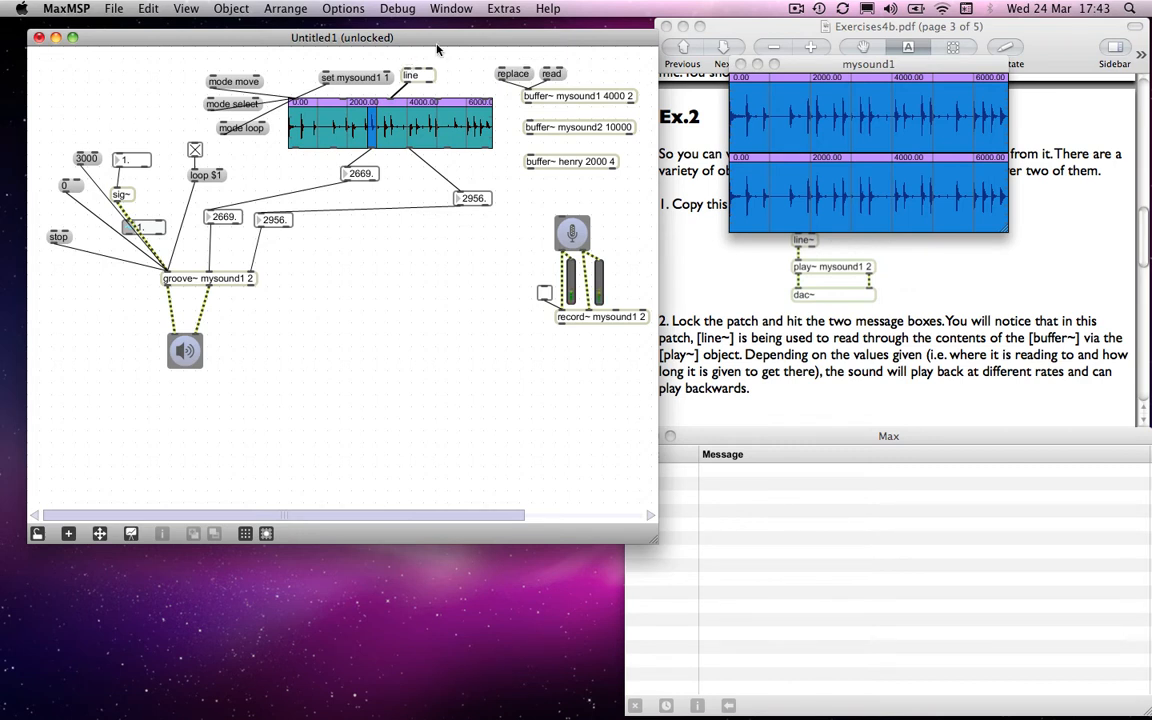
- Add a message box containing "0, 7000 7000", connect it to the line object, and trigger it in the locked patch
key(m)
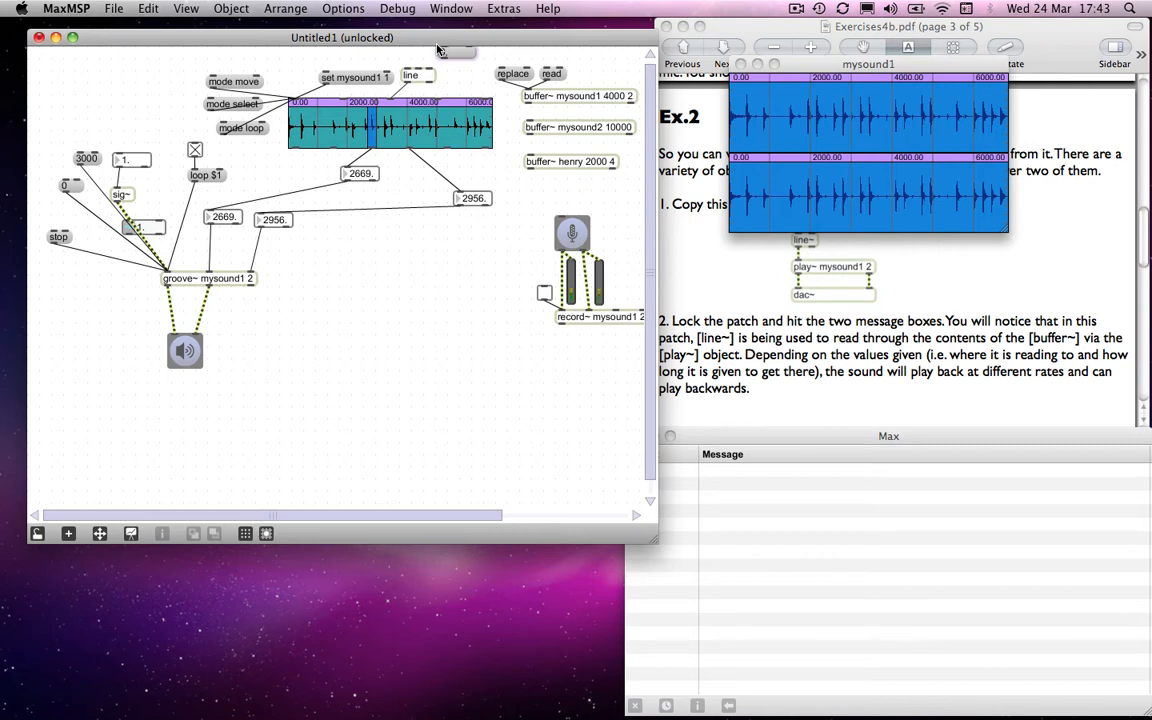
text(0, 7000 7000)
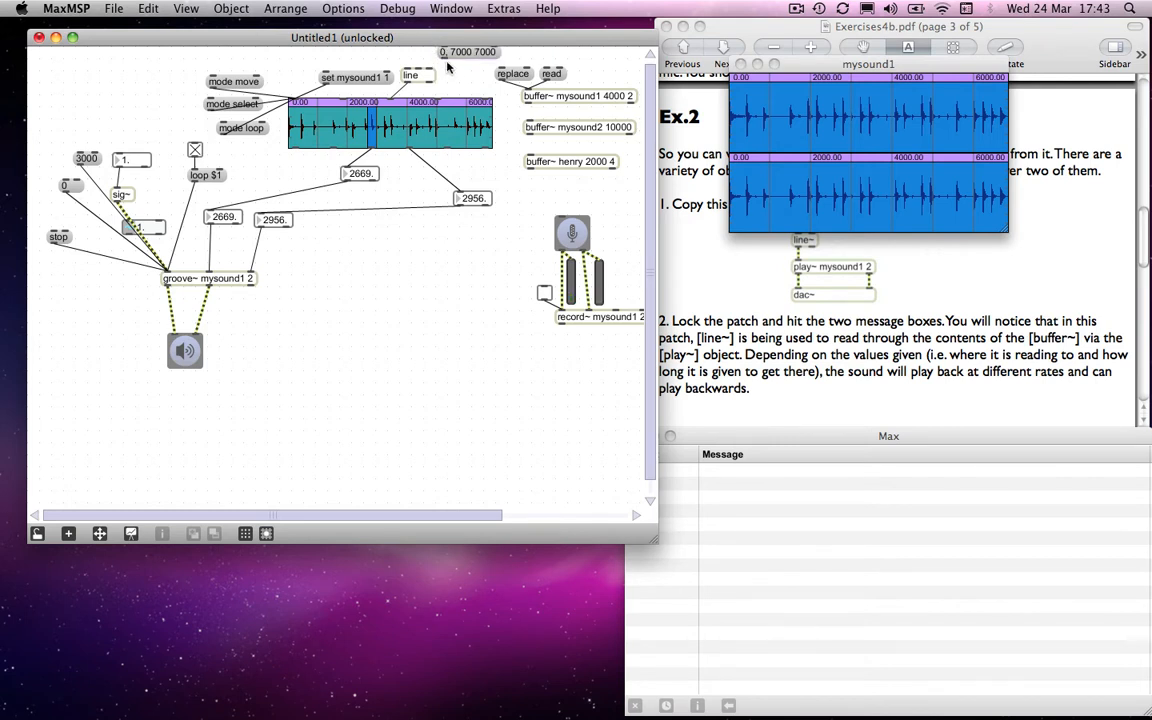
drag(444, 59, 405, 69)
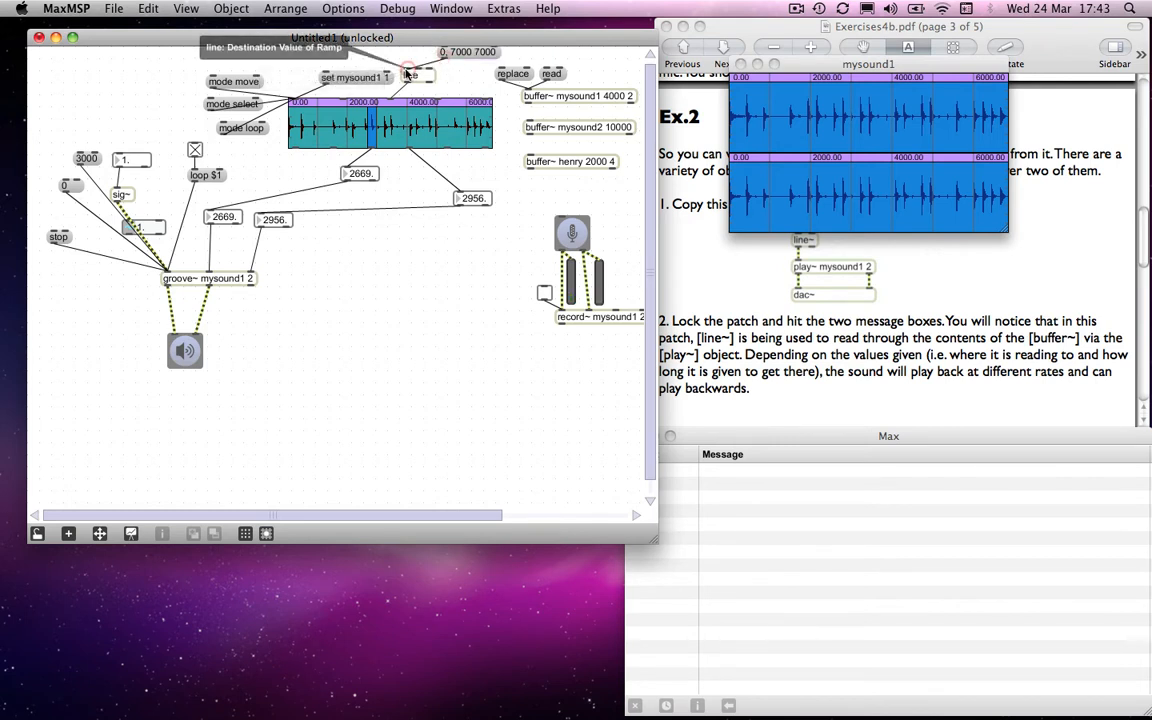
key(super+e)
click(466, 53)
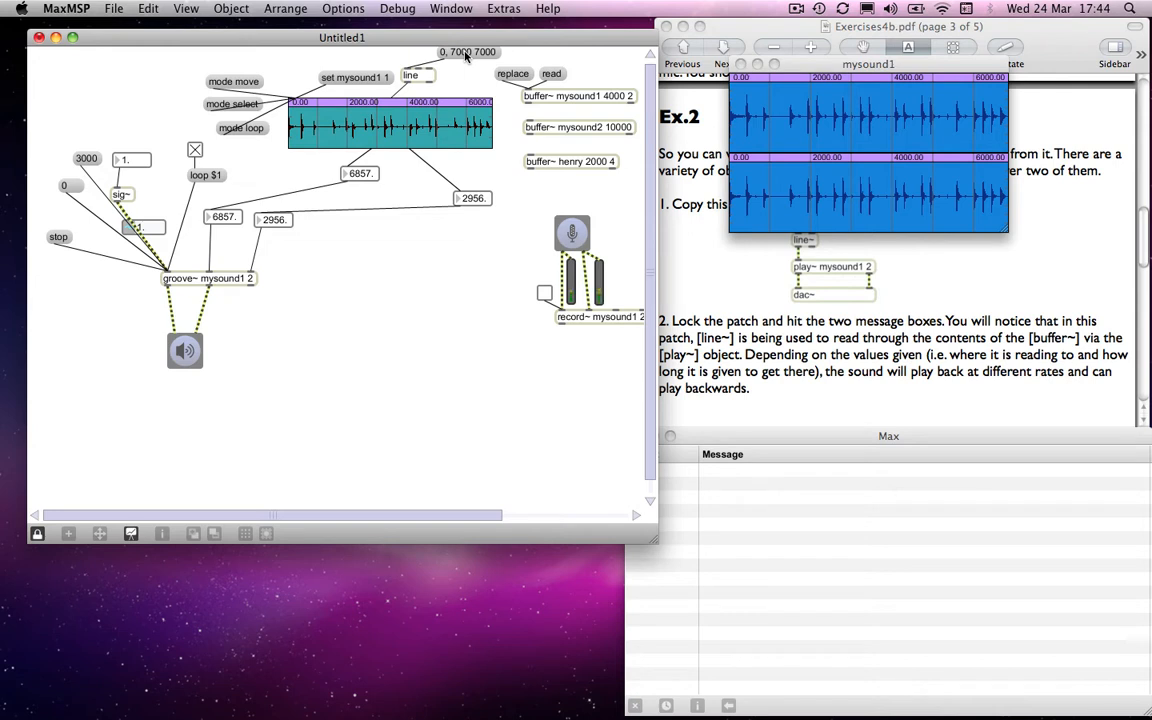
- Shift the whole patch down to free space and stack the ramp message and line object neatly above the waveform
key(super+e)
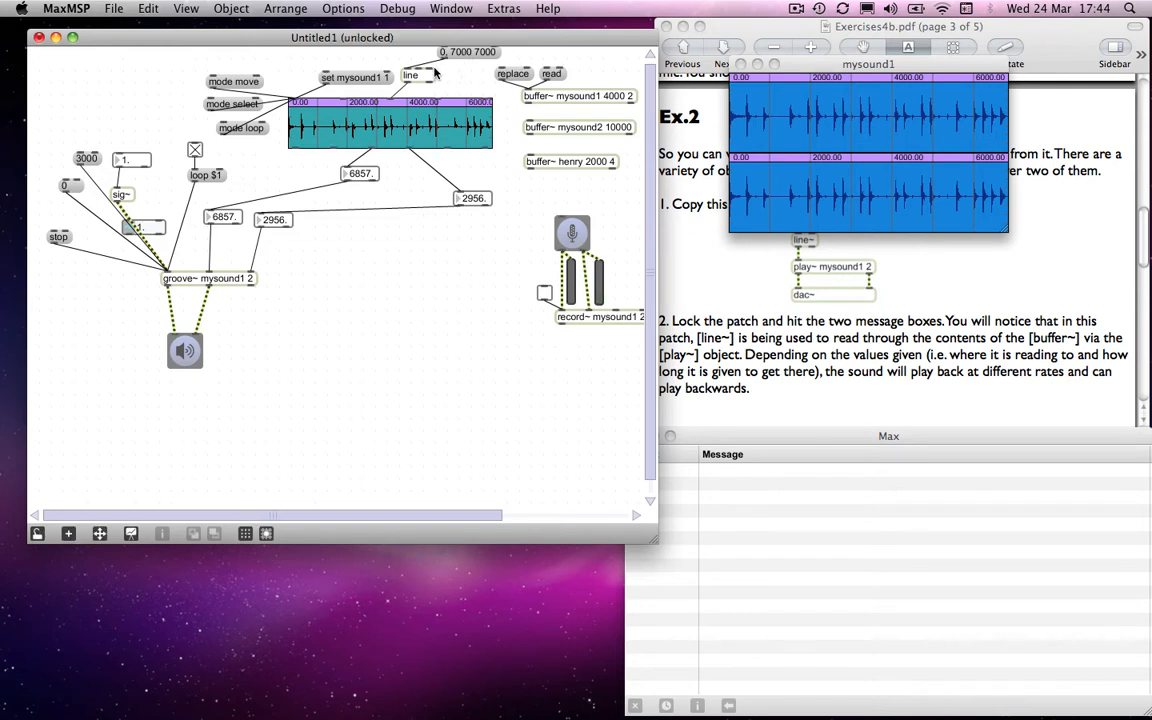
drag(371, 43, 413, 67)
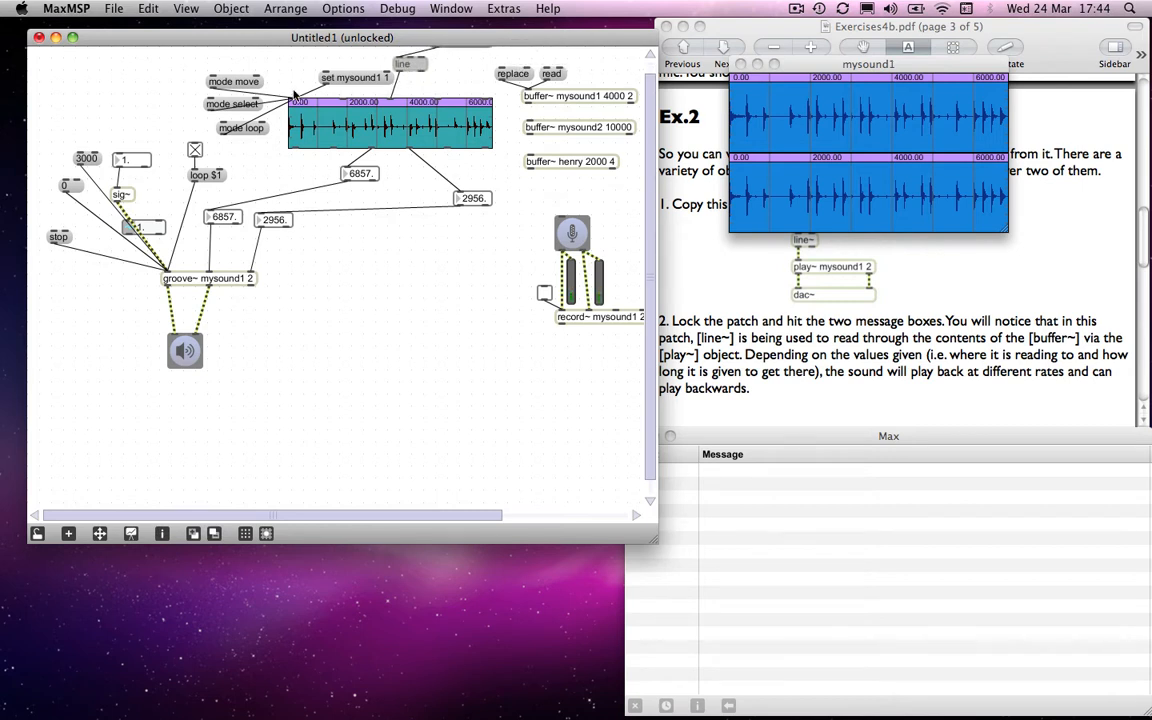
key(super+a)
drag(363, 119, 358, 185)
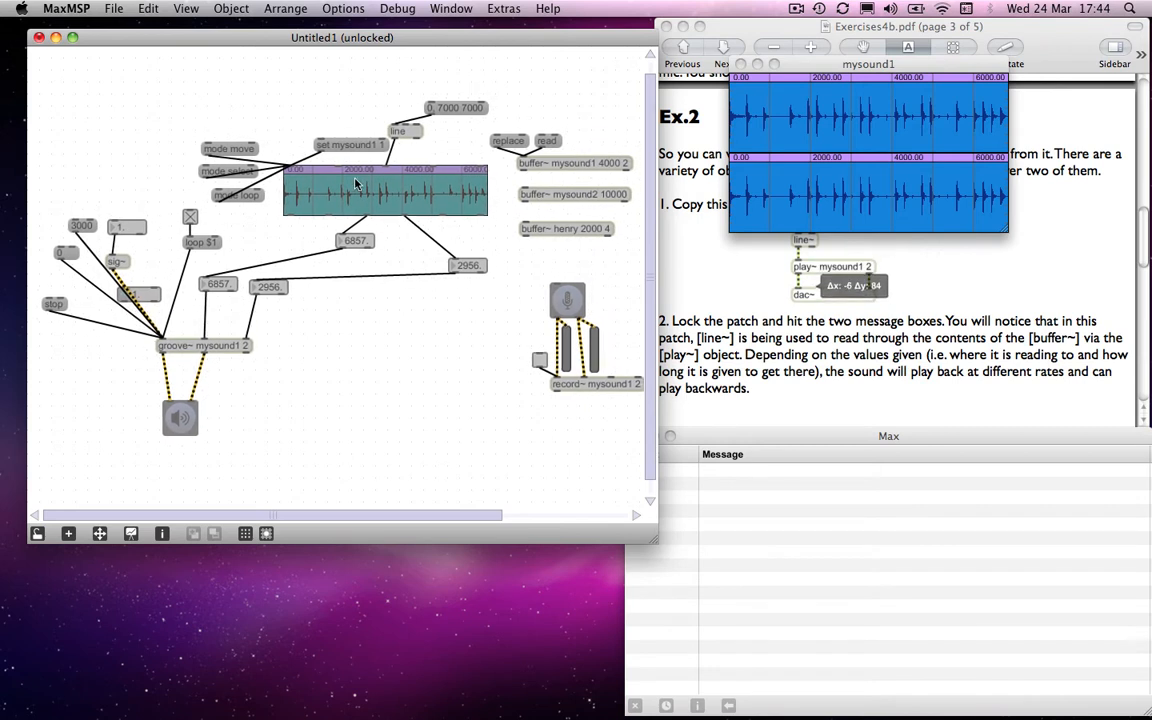
click(338, 105)
drag(449, 110, 410, 86)
drag(404, 130, 399, 107)
click(412, 139)
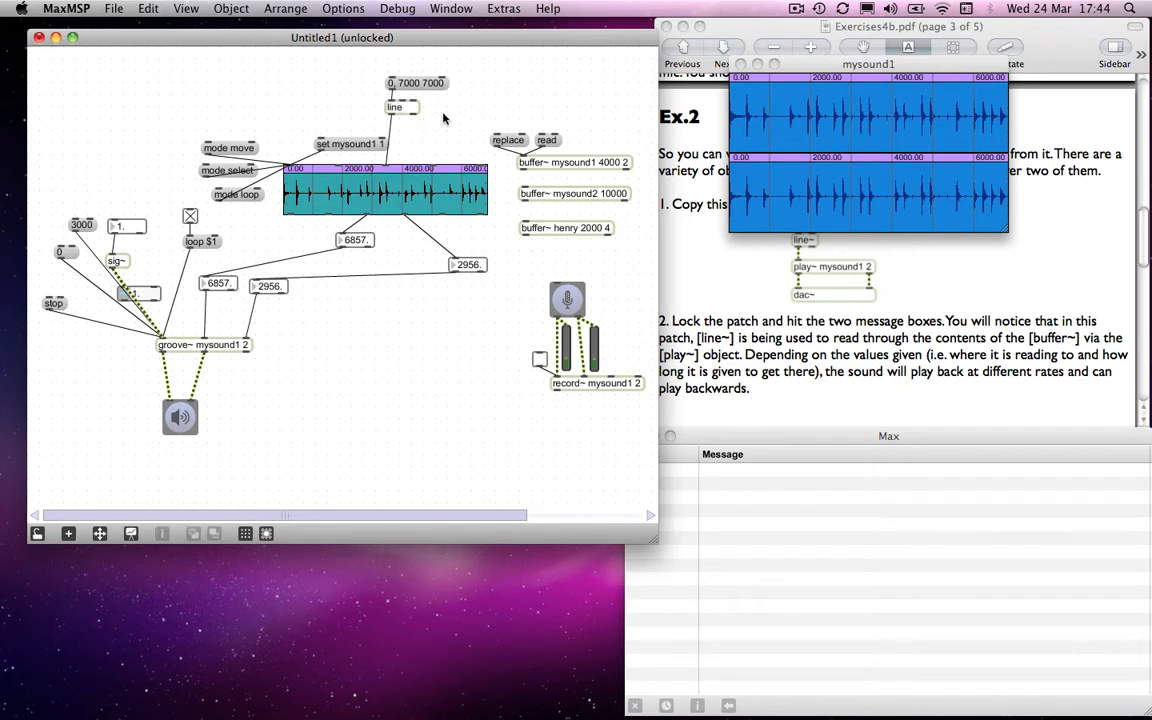
- Add a "+ 100" object between line and the waveform's selection end inlet, and trigger the ramp message
double_click(444, 118)
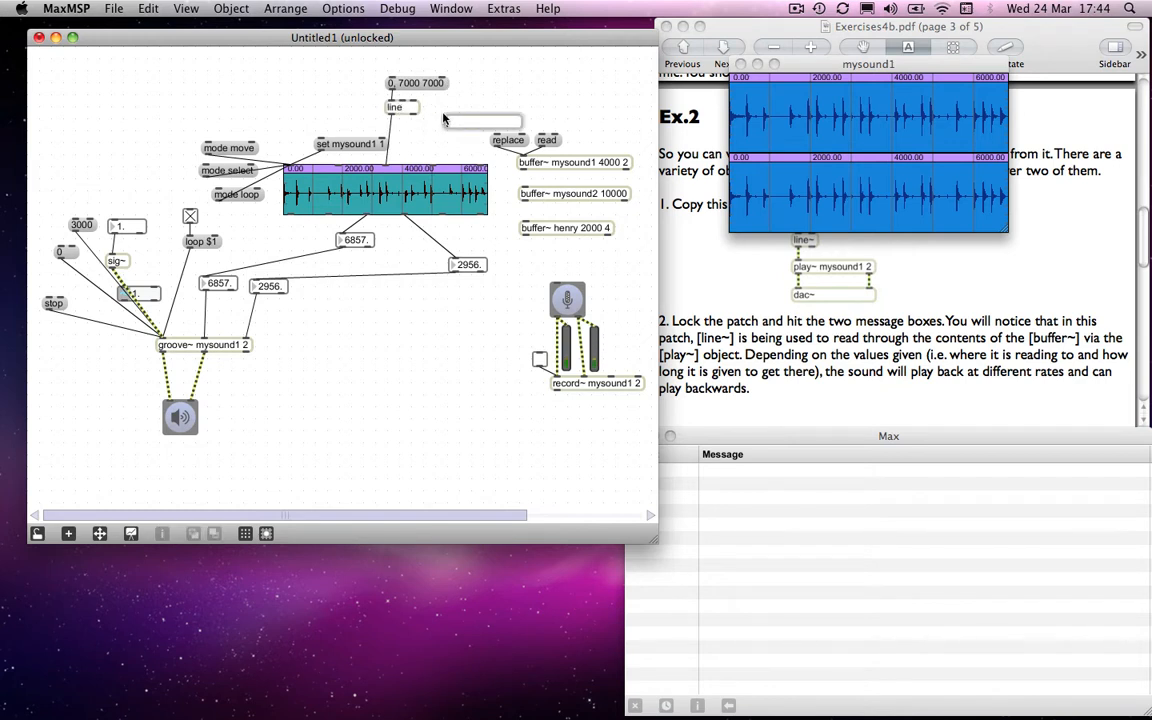
text(+)
key(BackSpace)
click(491, 98)
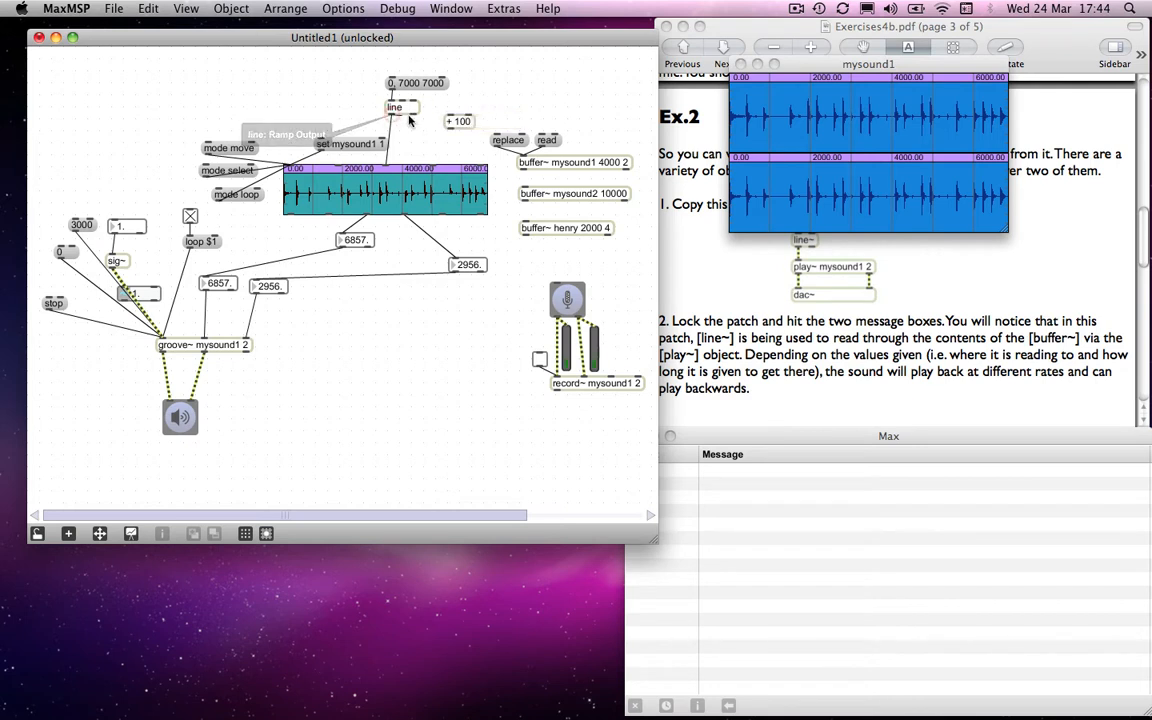
drag(464, 124, 435, 167)
key(super+e)
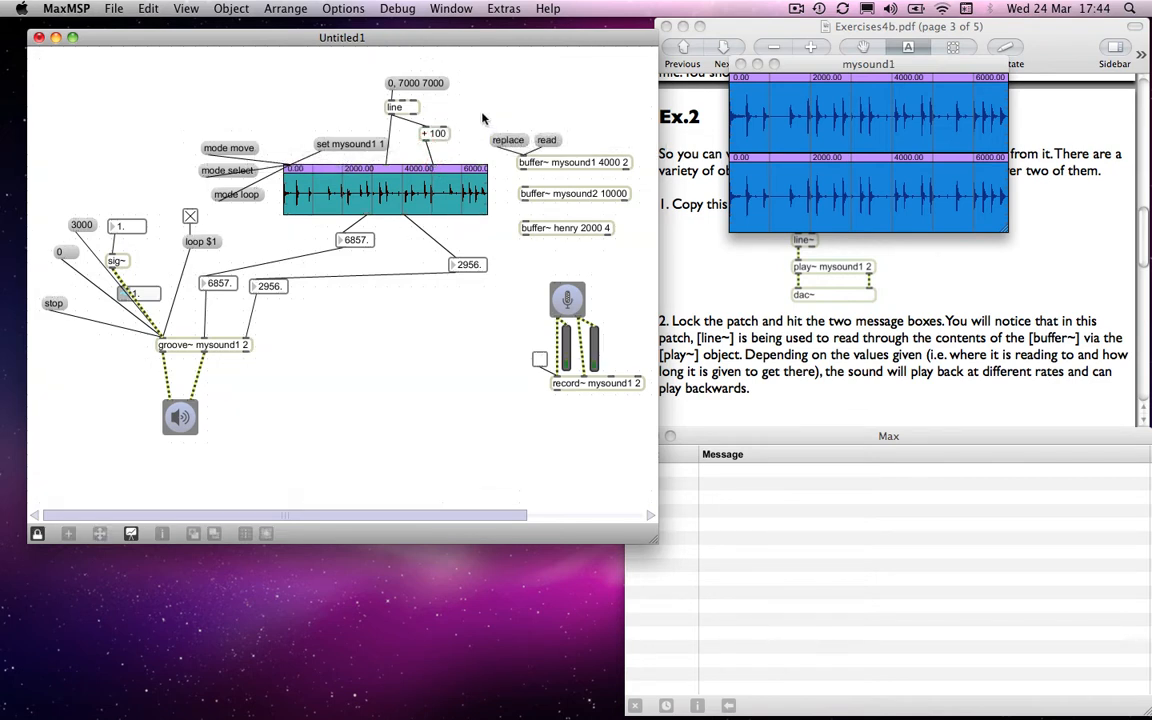
click(410, 87)
- Change the ramp message to "0, 7000 21000", restart groove~ playback from 0, and trigger the ramp
key(super+e)
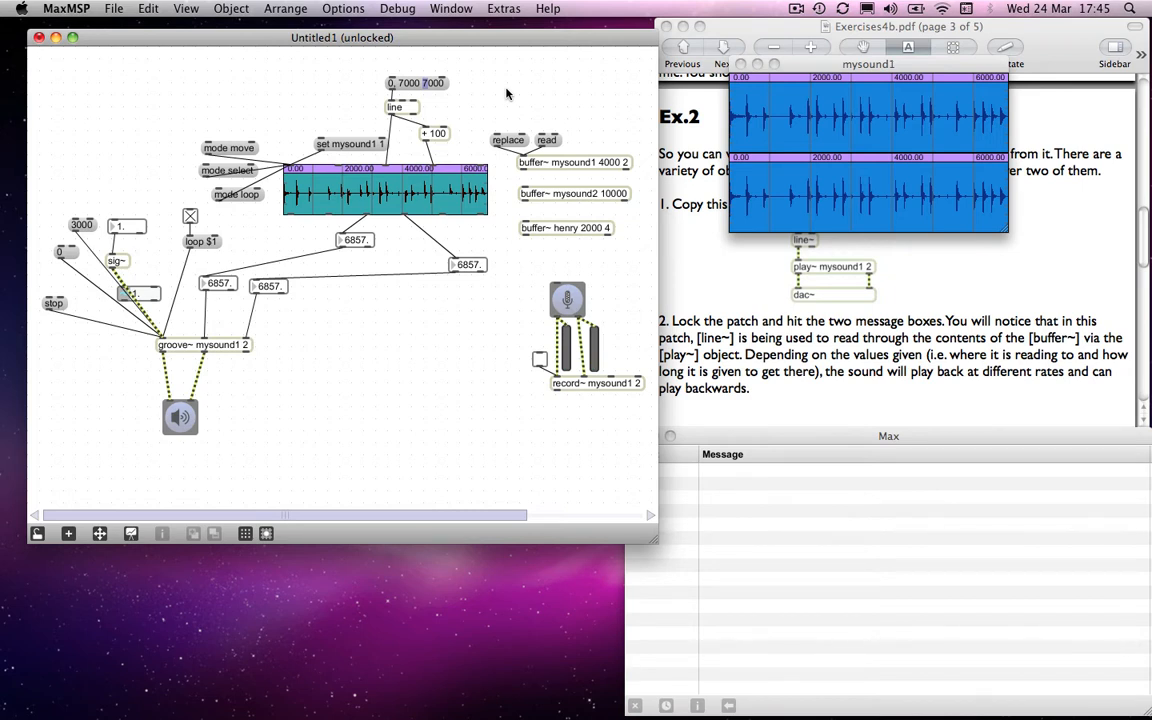
text(21)
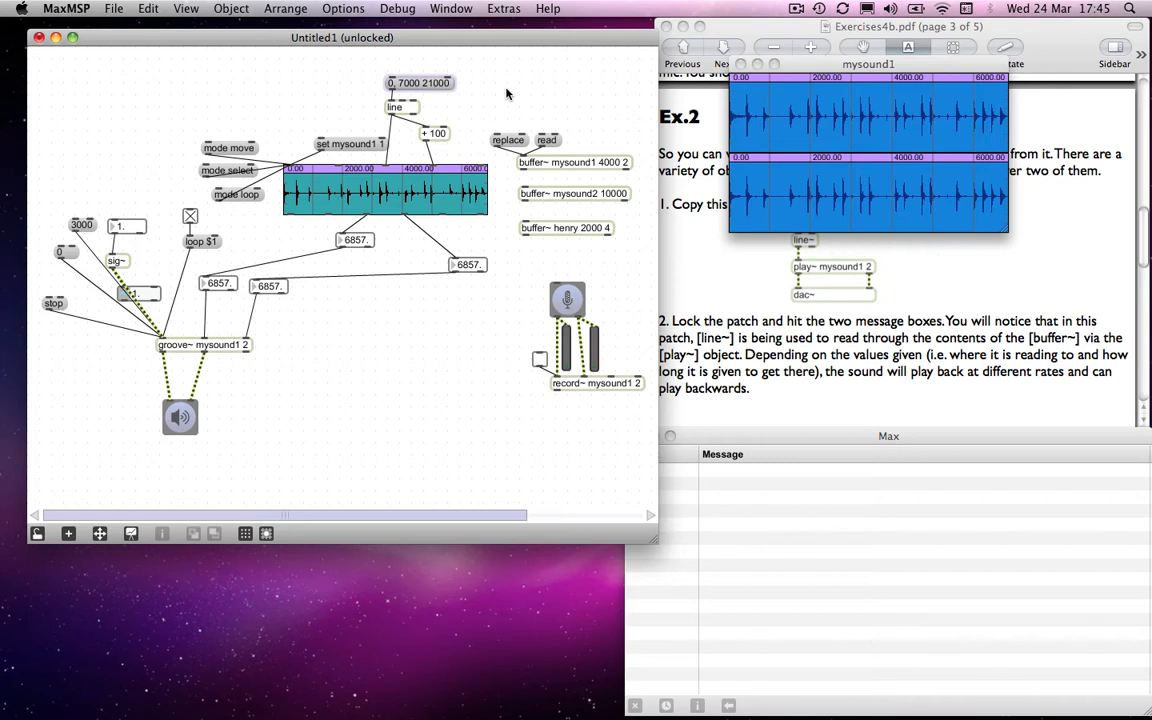
click(507, 95)
key(super+e)
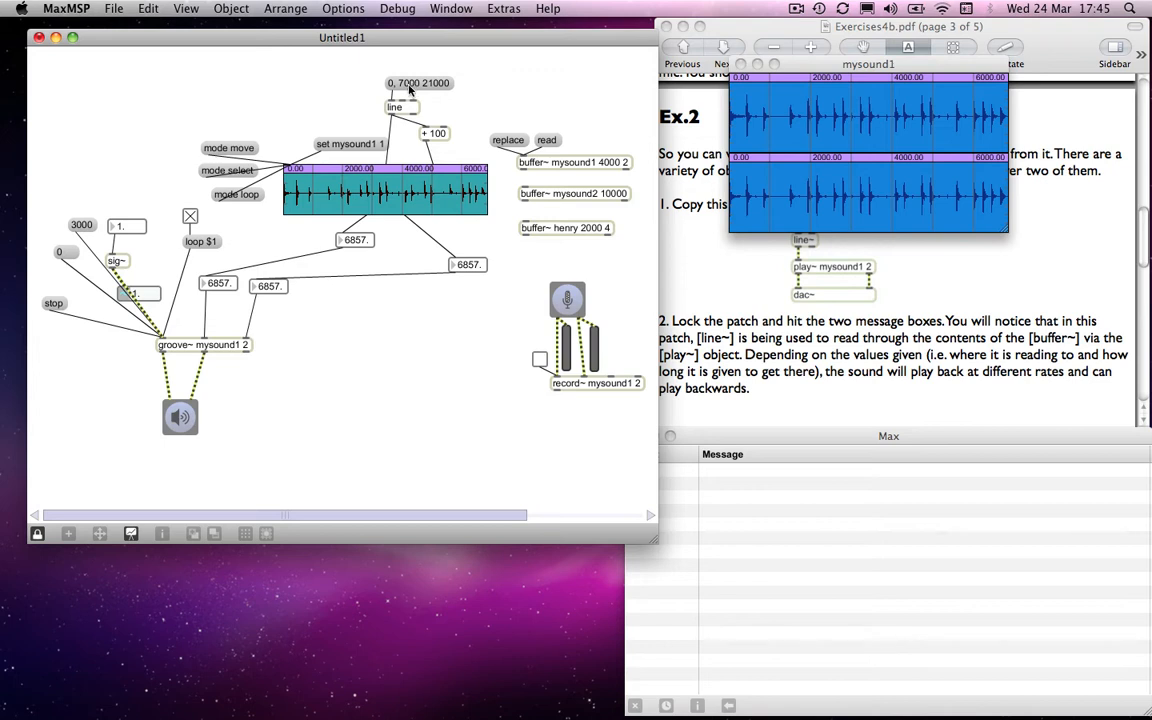
click(69, 250)
click(420, 87)
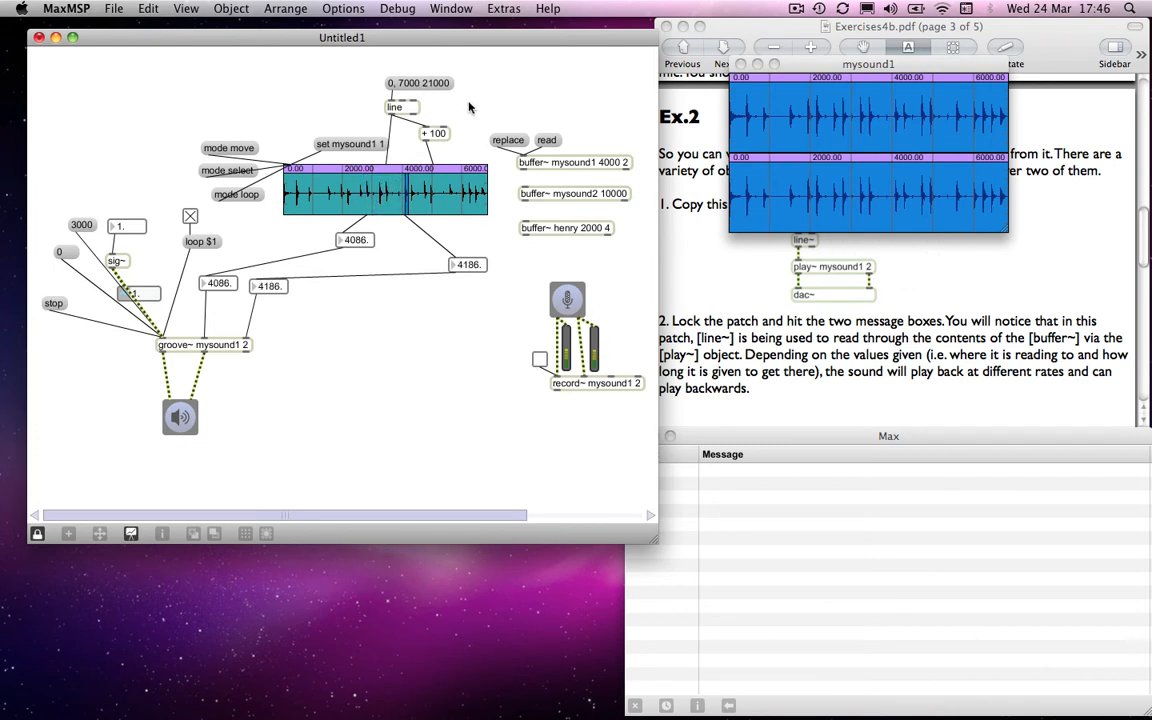
- Add a float number box and connect it to the right inlet of the "+ 100" object
key(super+e)
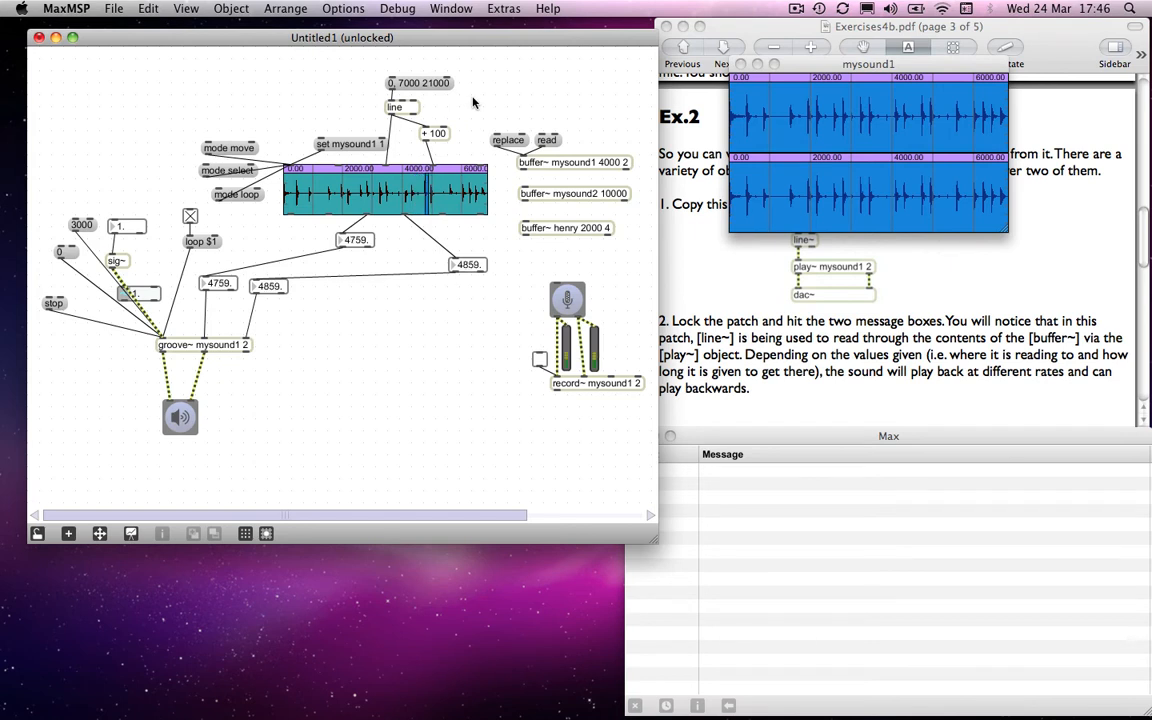
key(f)
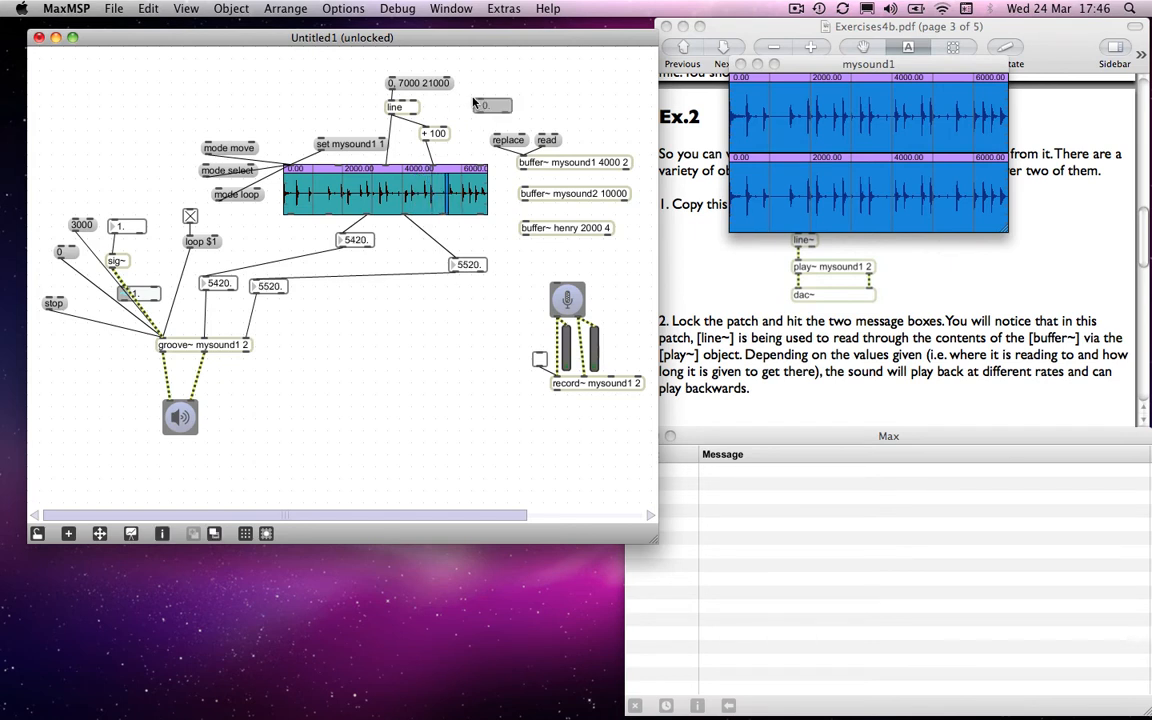
drag(479, 113, 447, 133)
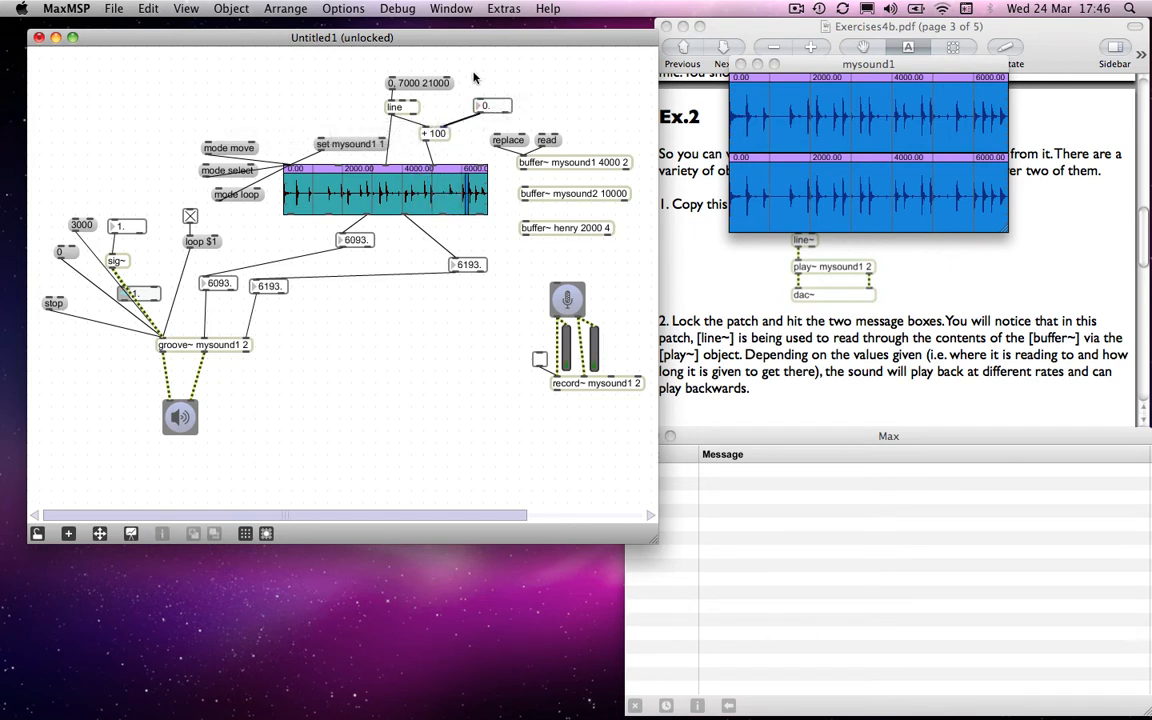
key(super+e)
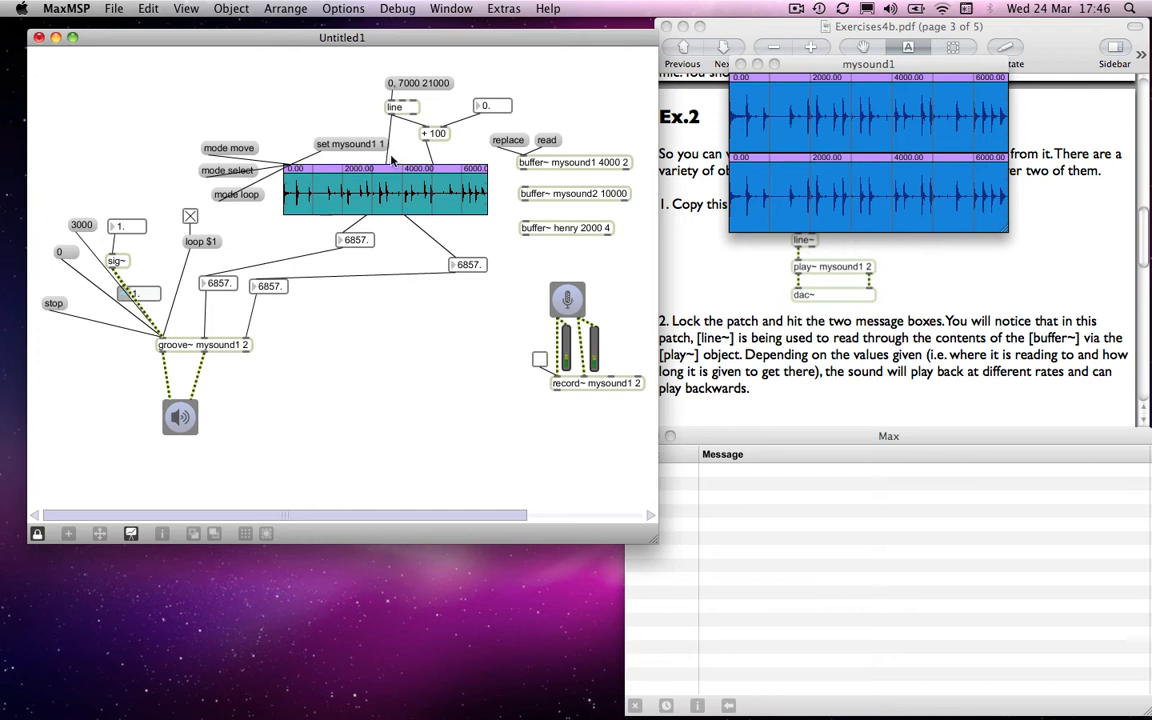
- Run the ramp with the "+ 100" object's number box set to 50, and lower that number box to 18
click(488, 105)
text(5)
key(Return)
click(490, 105)
text(50)
key(Return)
click(423, 88)
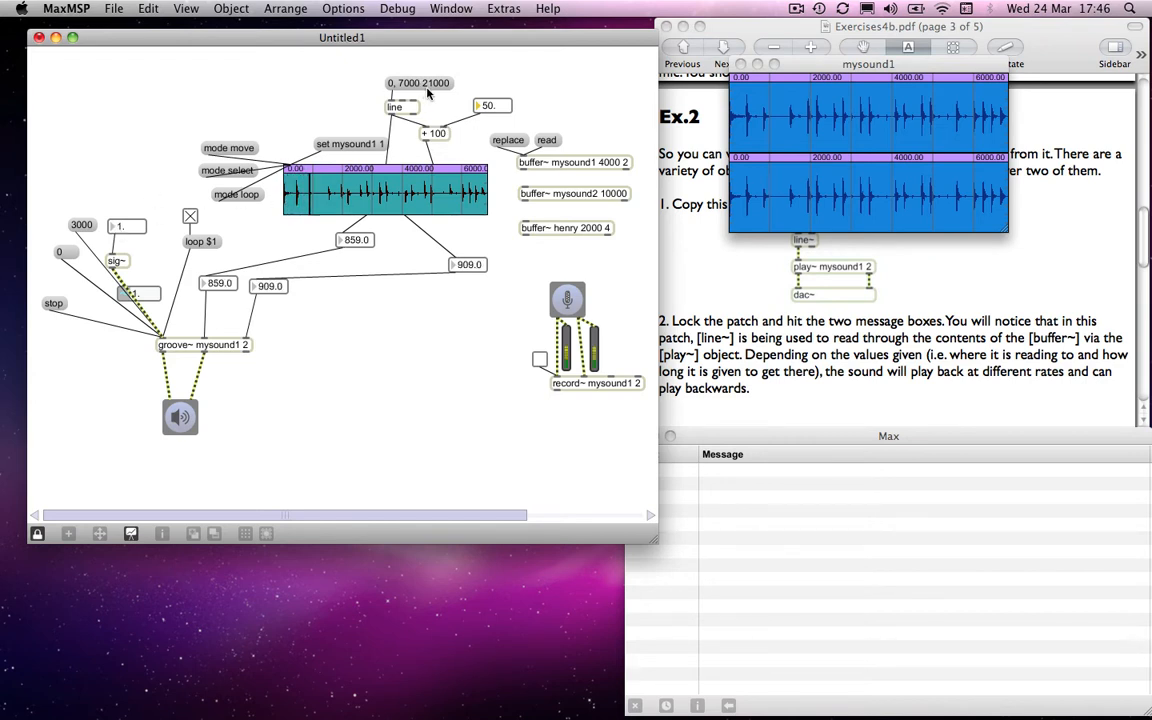
drag(482, 105, 482, 124)
drag(487, 100, 487, 104)
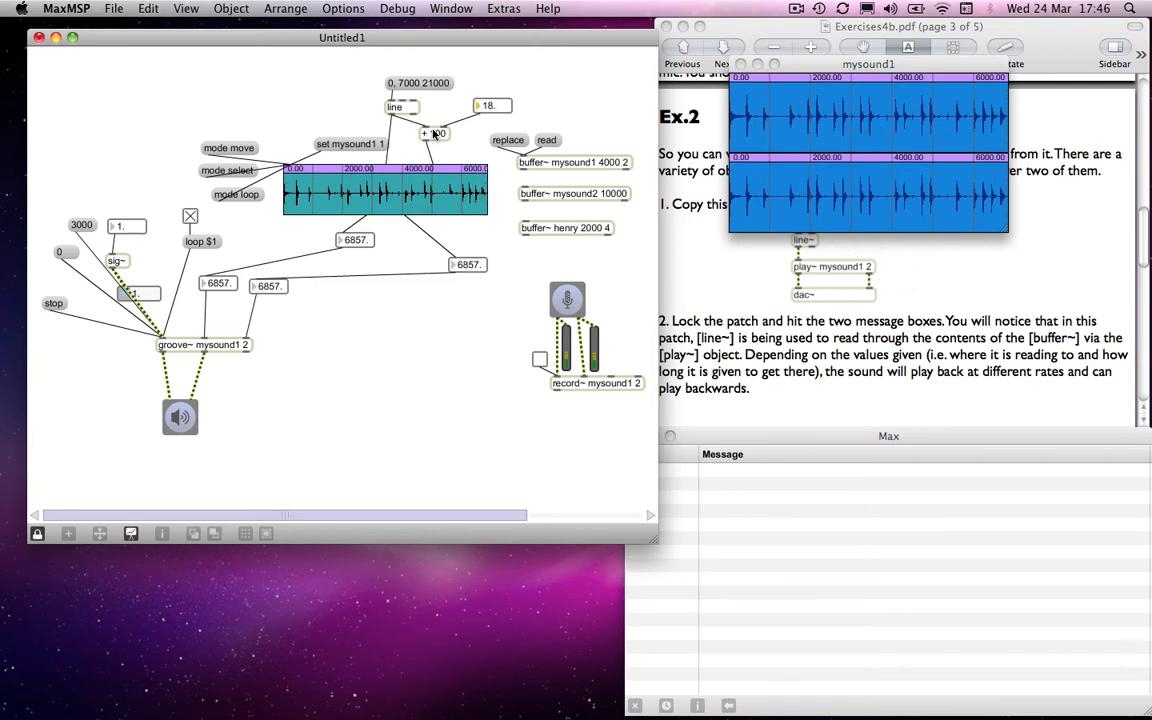
- Add another float number box and connect it to the waveform's selection start inlet and the "+ 100" object's left inlet
key(super+e)
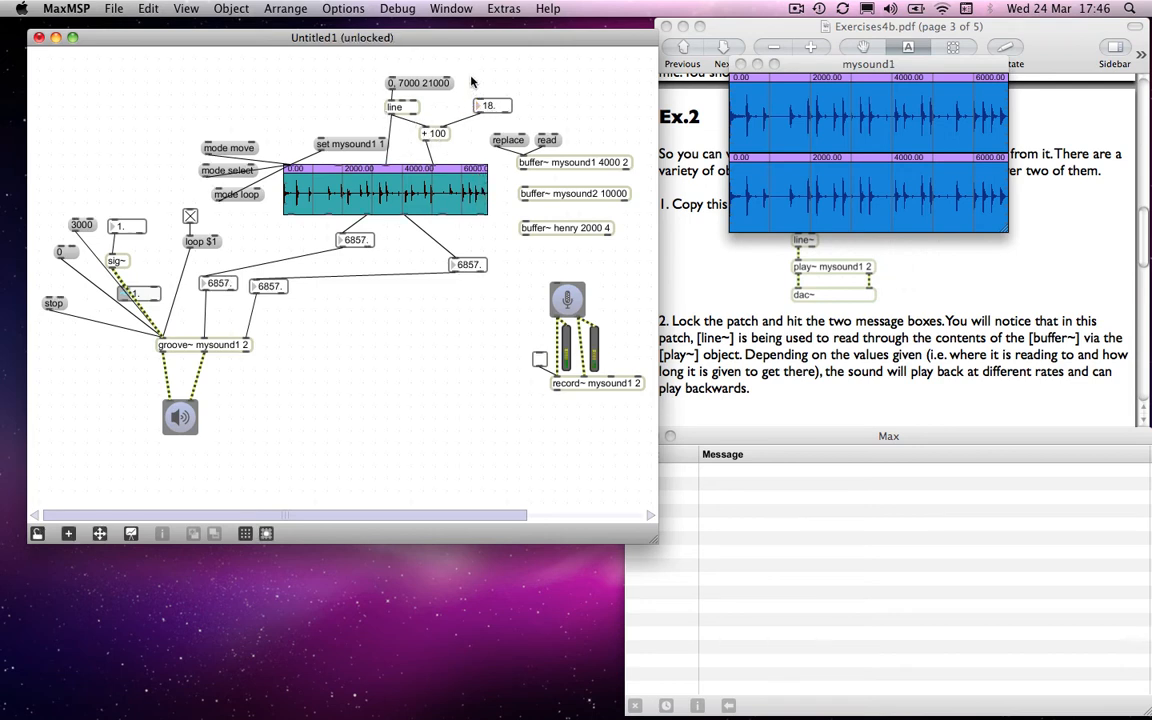
key(n)
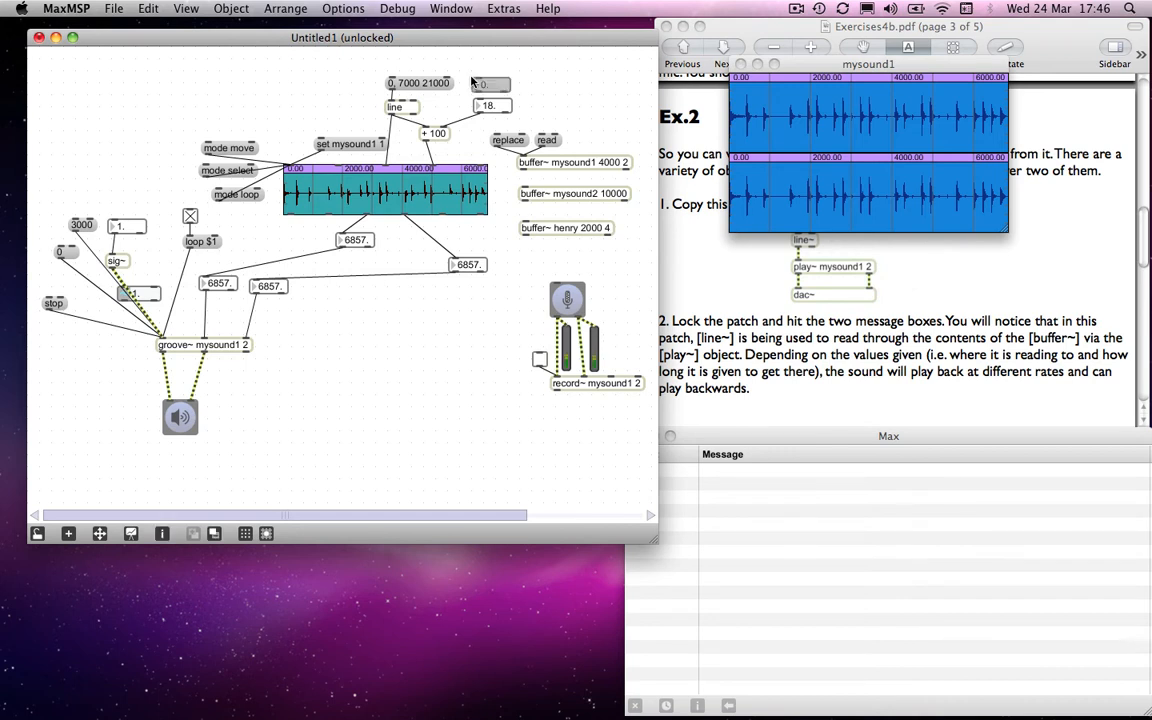
click(478, 93)
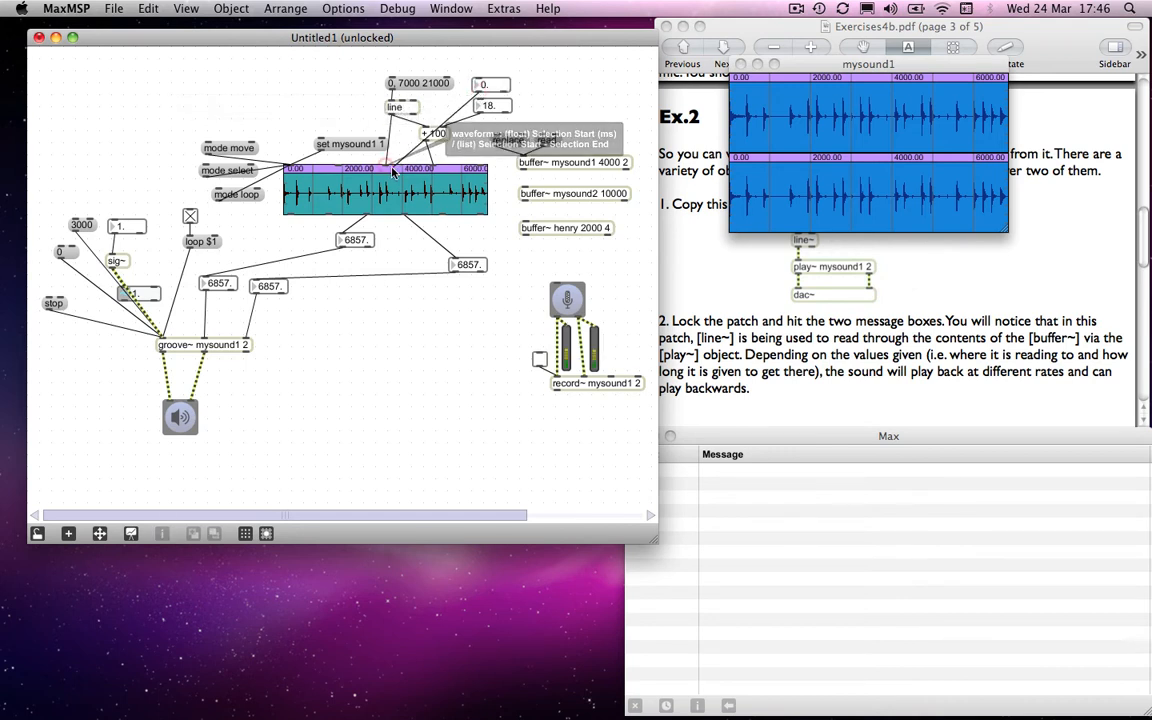
shift+click(387, 166)
click(426, 128)
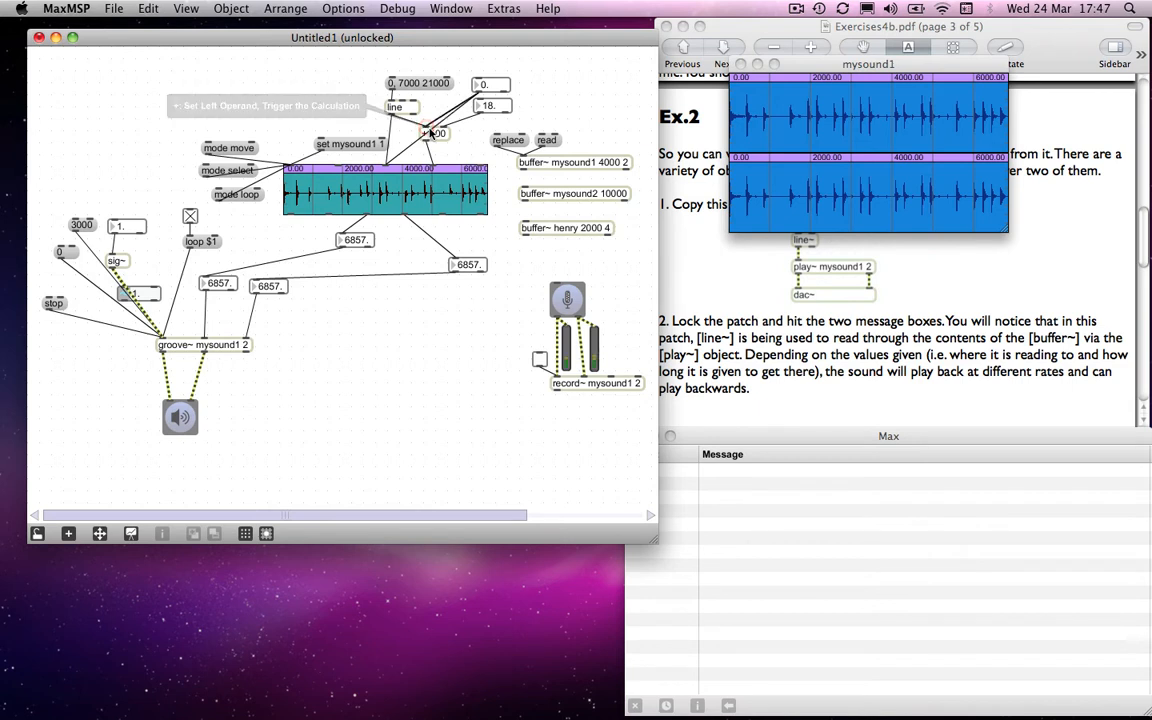
- Delete the "0, 7000 21000" message and the line object, and lock the patch
drag(380, 80, 398, 108)
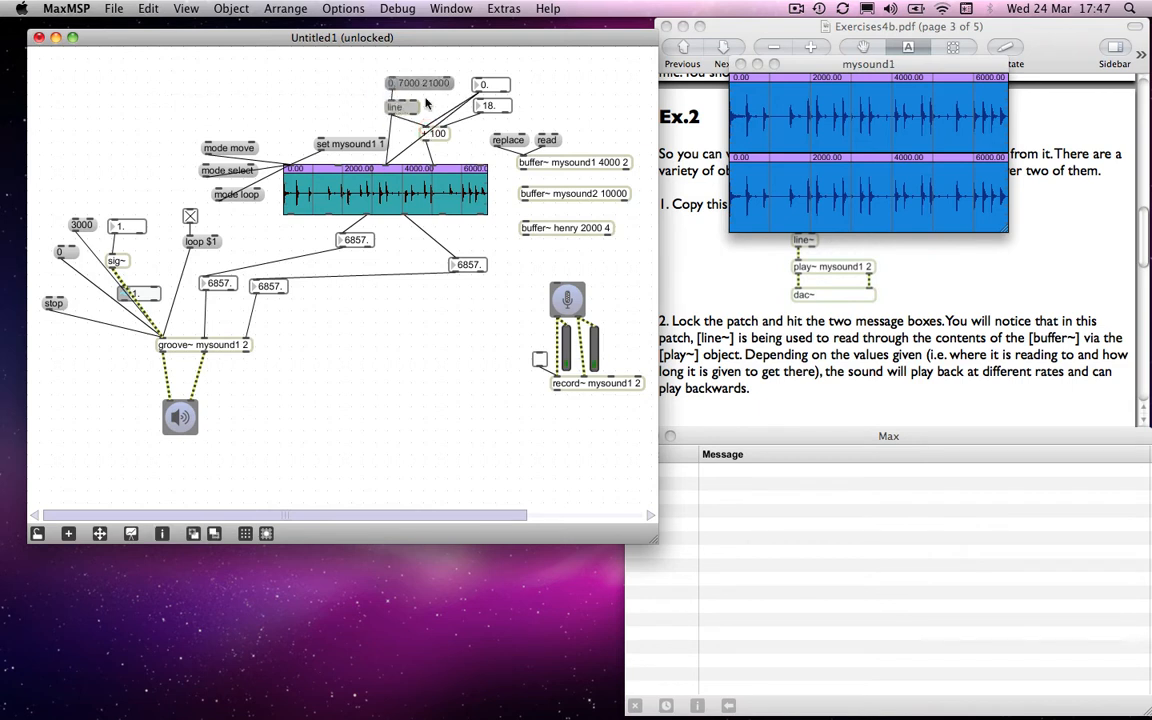
key(BackSpace)
key(super+e)
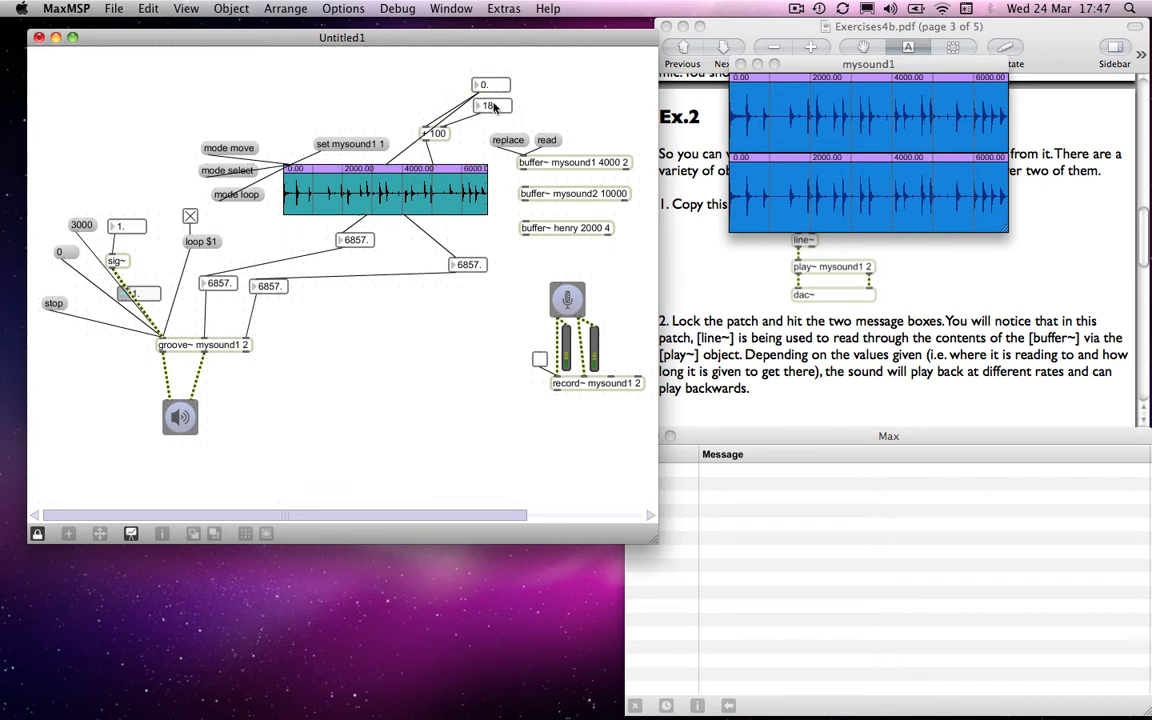
- Scrub the upper number box to move the short loop through the start of the sound, ending at 226
drag(488, 84, 488, 28)
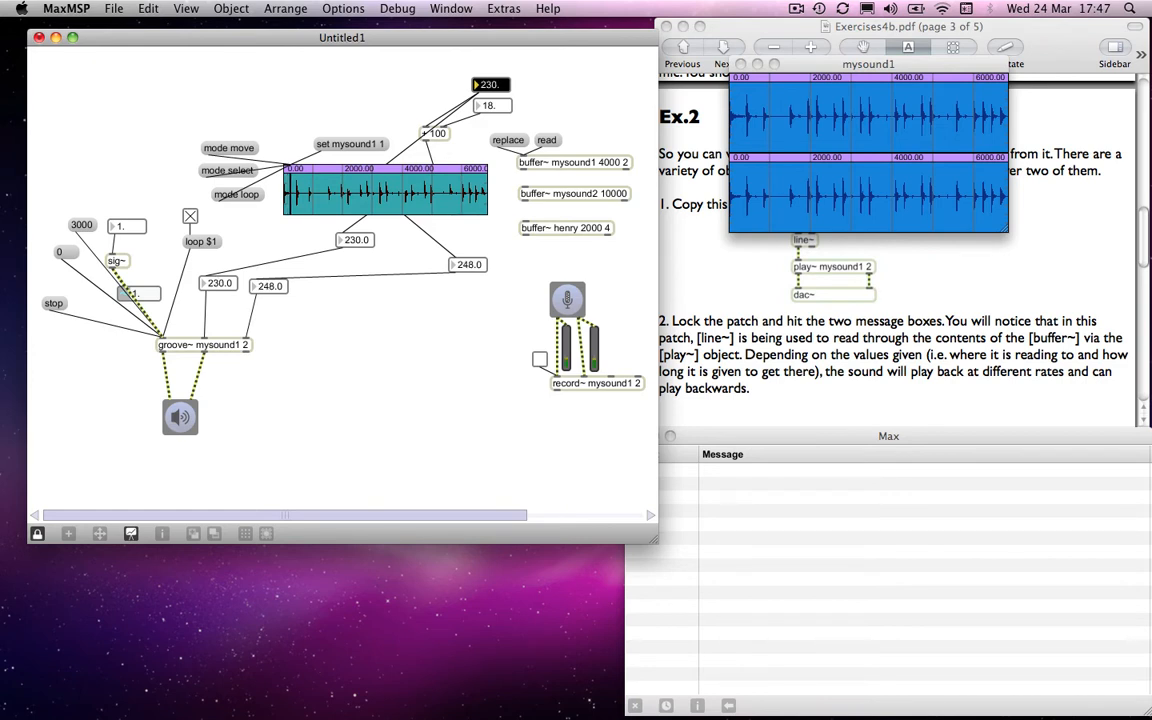
drag(486, 101, 486, 89)
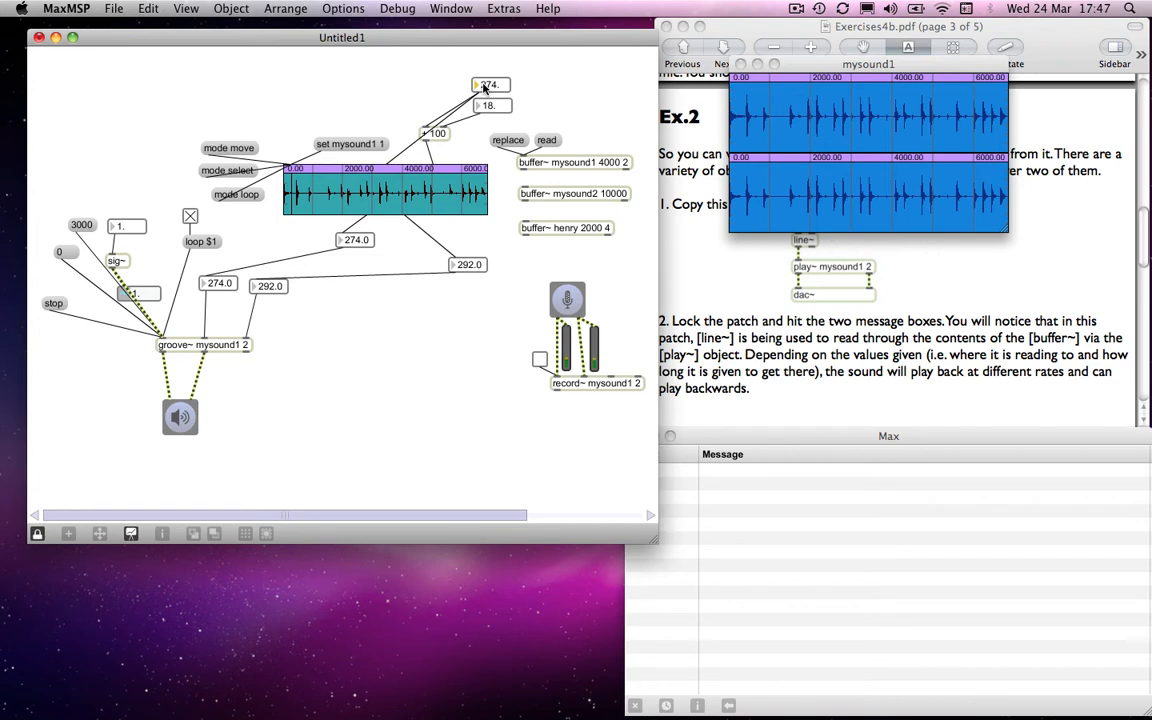
mouse_move(490, 89)
mouse_down()
mouse_move(490, 6)
mouse_move(490, 96)
mouse_up()
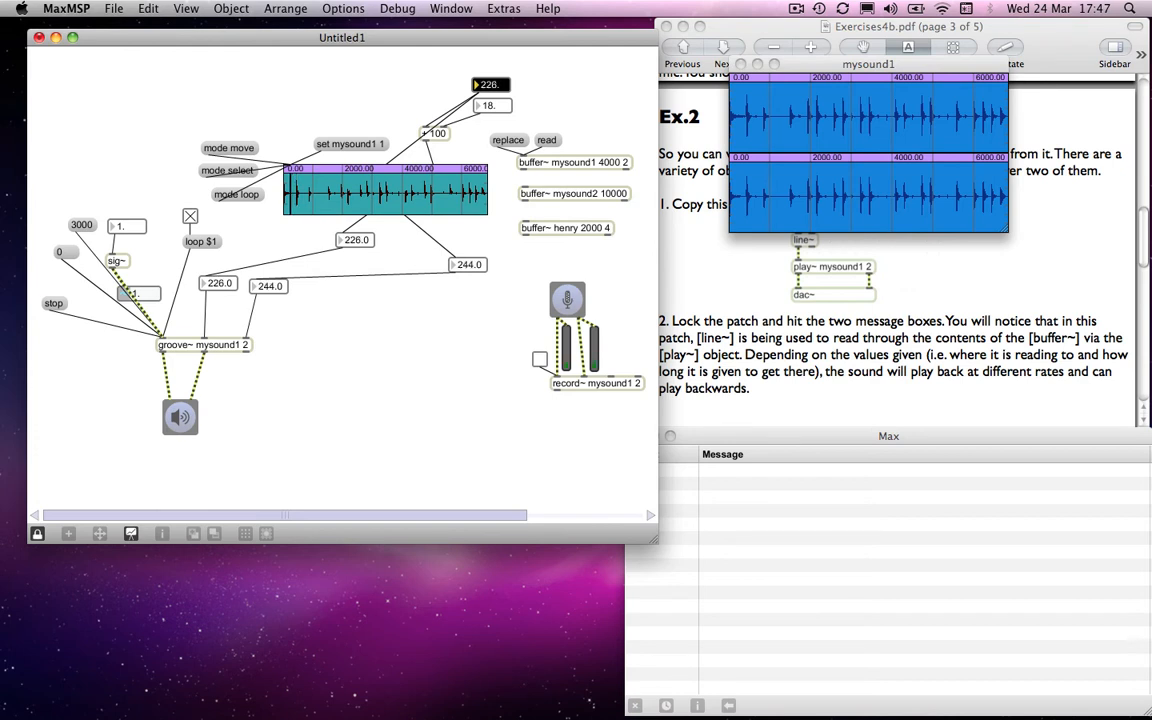
- Unlock the patch and delete the microphone input object above the record~ object, along with its connections
mouse_move(490, 84)
mouse_down()
mouse_move(490, 102)
mouse_move(490, 2)
mouse_move(491, 89)
mouse_up()
key(super+e)
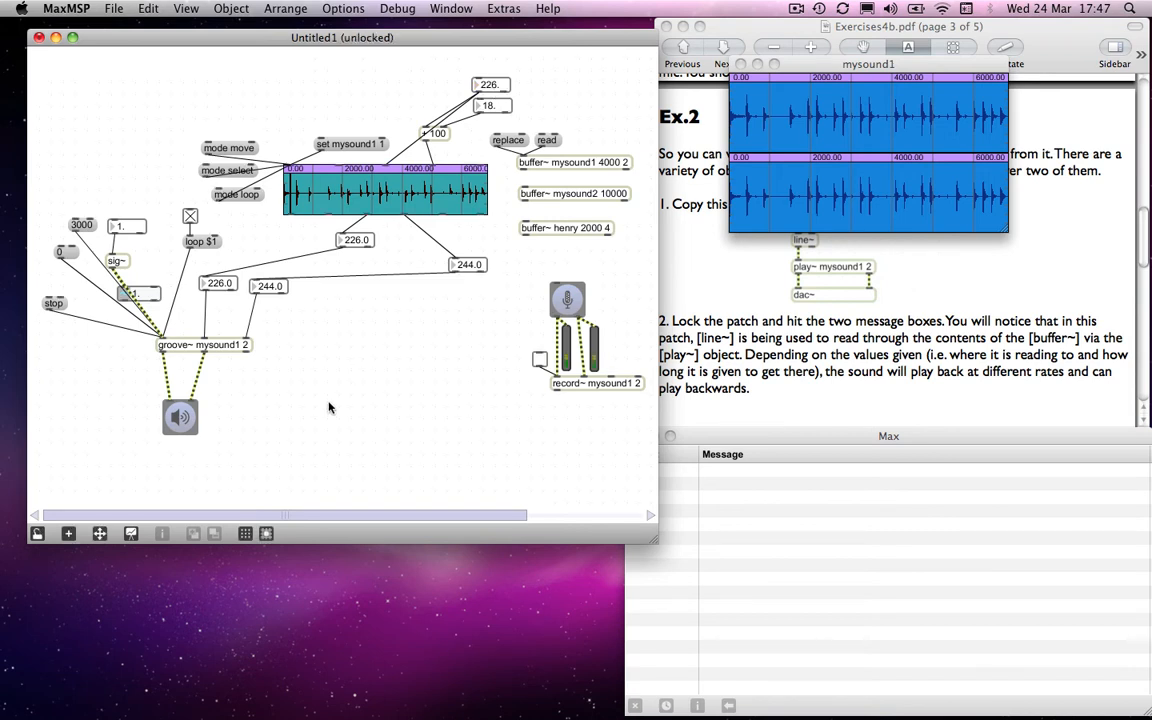
key(n)
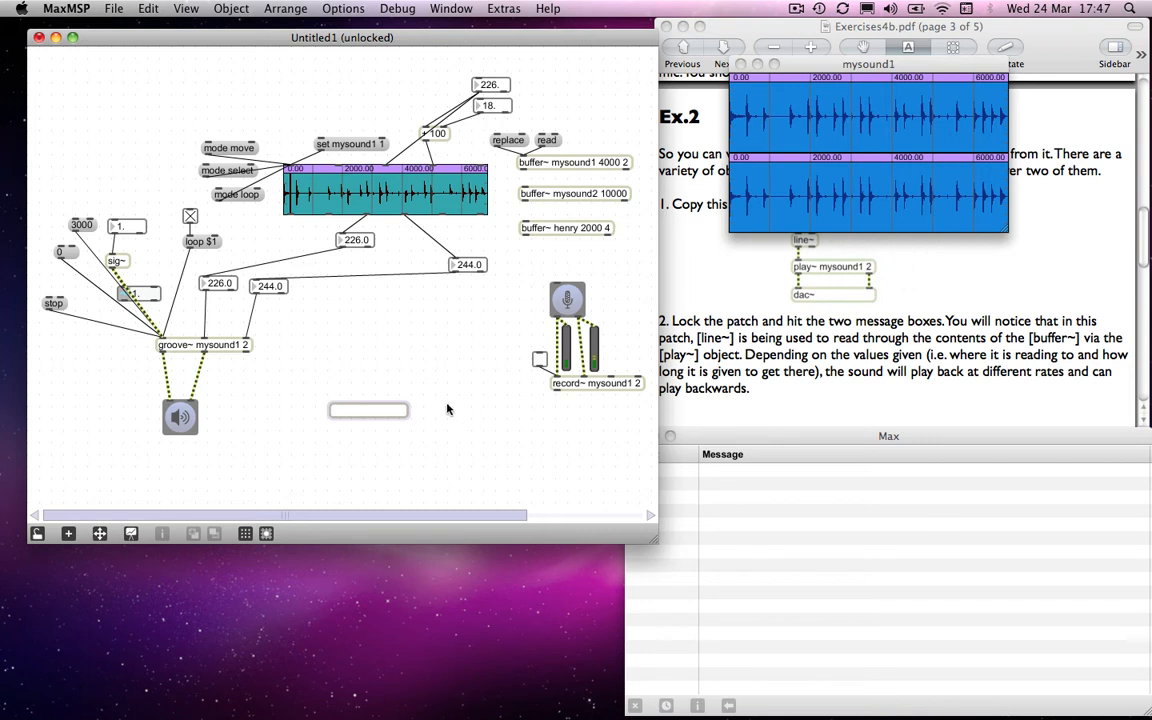
click(399, 437)
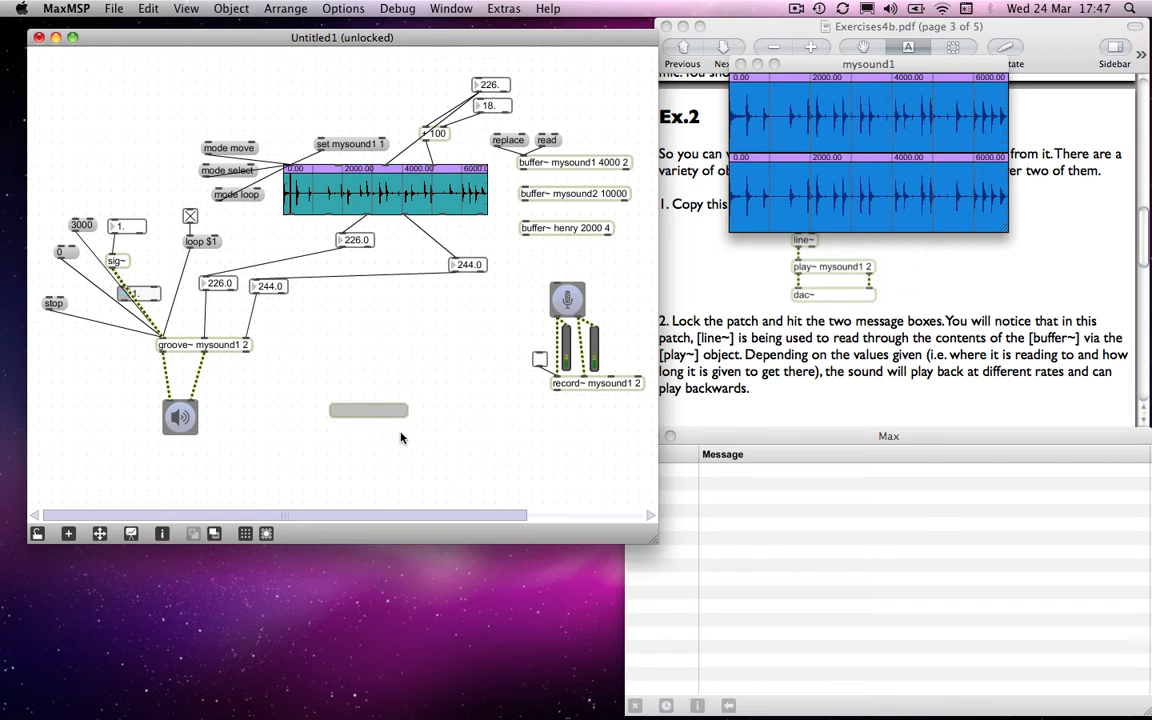
click(567, 300)
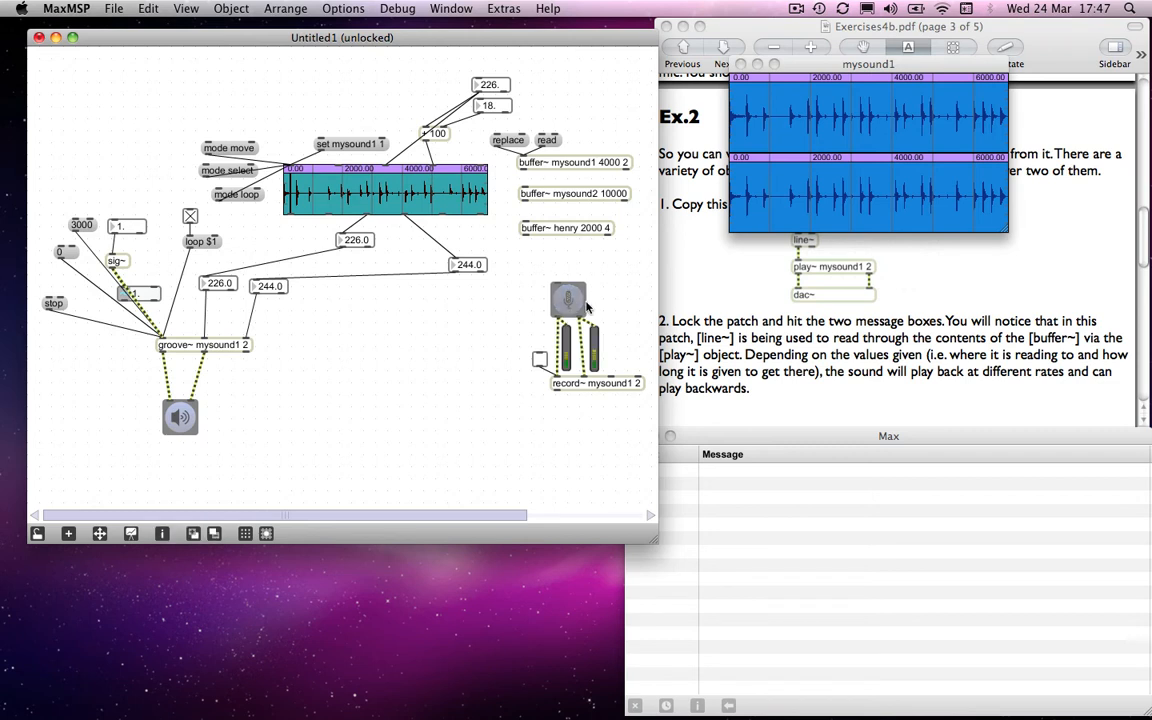
key(BackSpace)
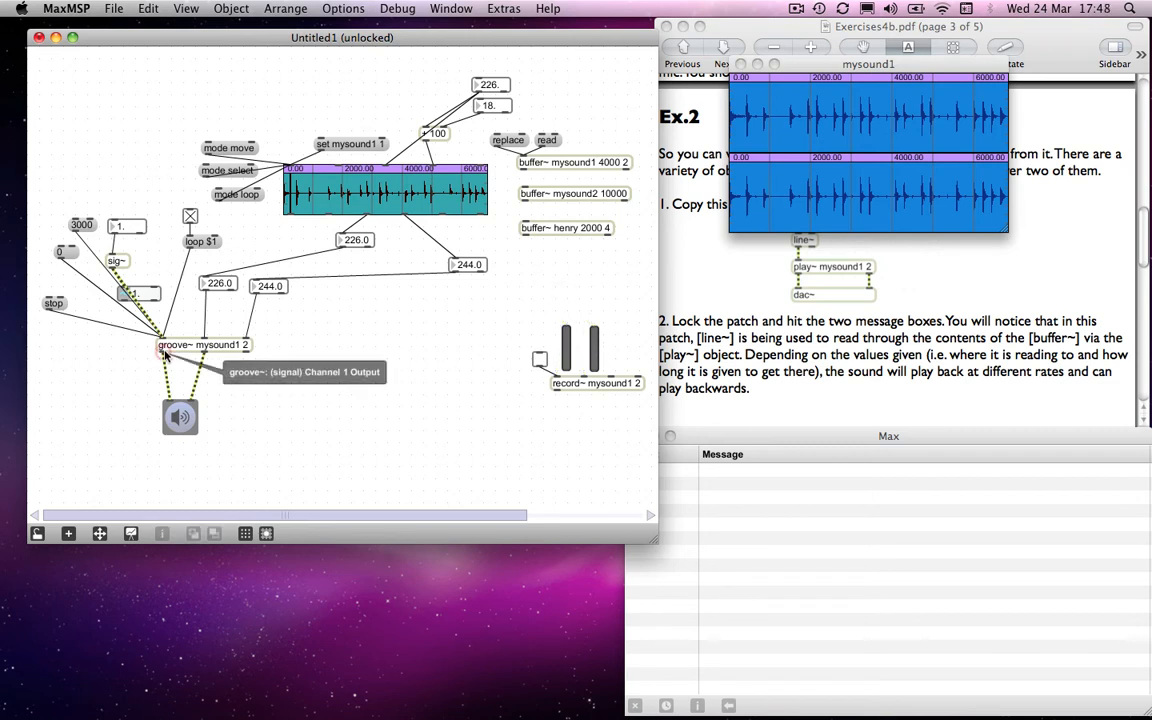
- Connect both groove~ signal outlets to the two record~ inlets, and move record~ with its toggle and meters below groove~
drag(161, 351, 556, 378)
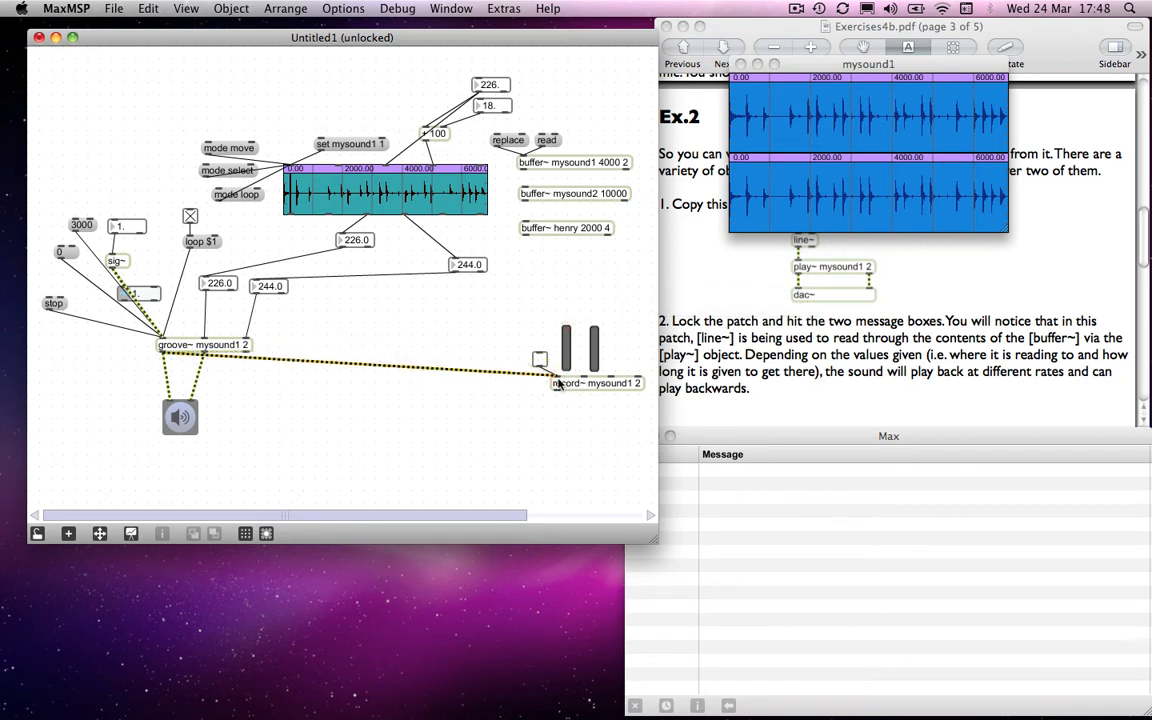
drag(204, 352, 583, 378)
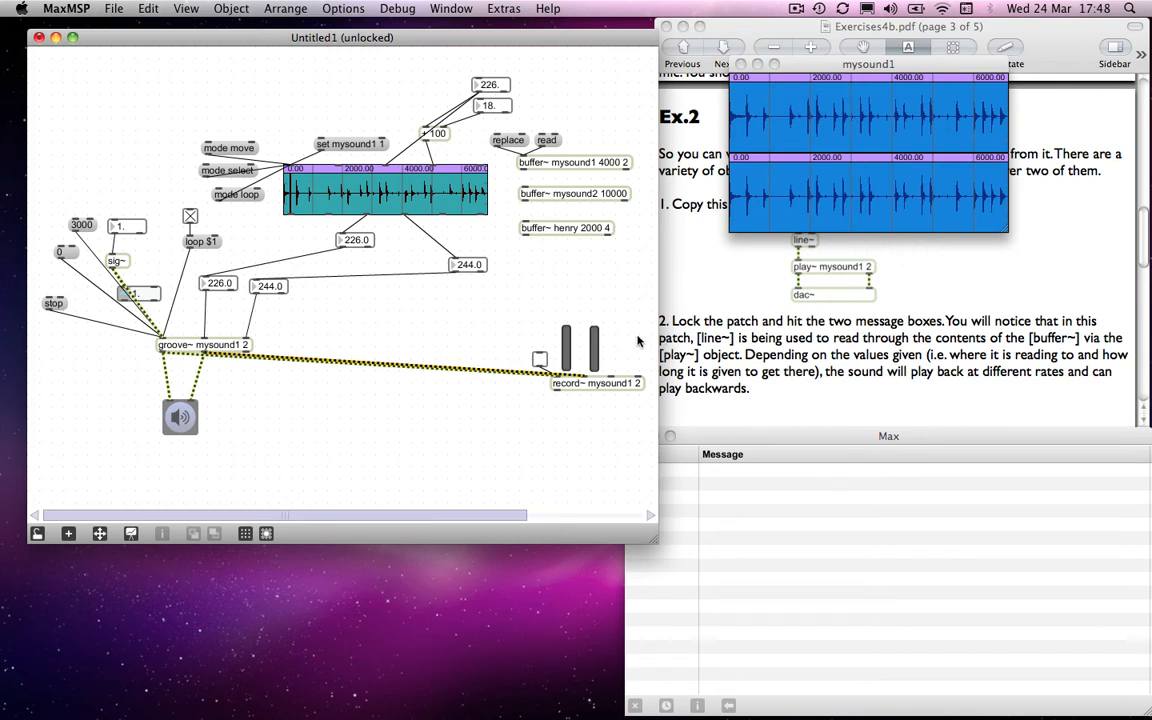
drag(642, 337, 321, 488)
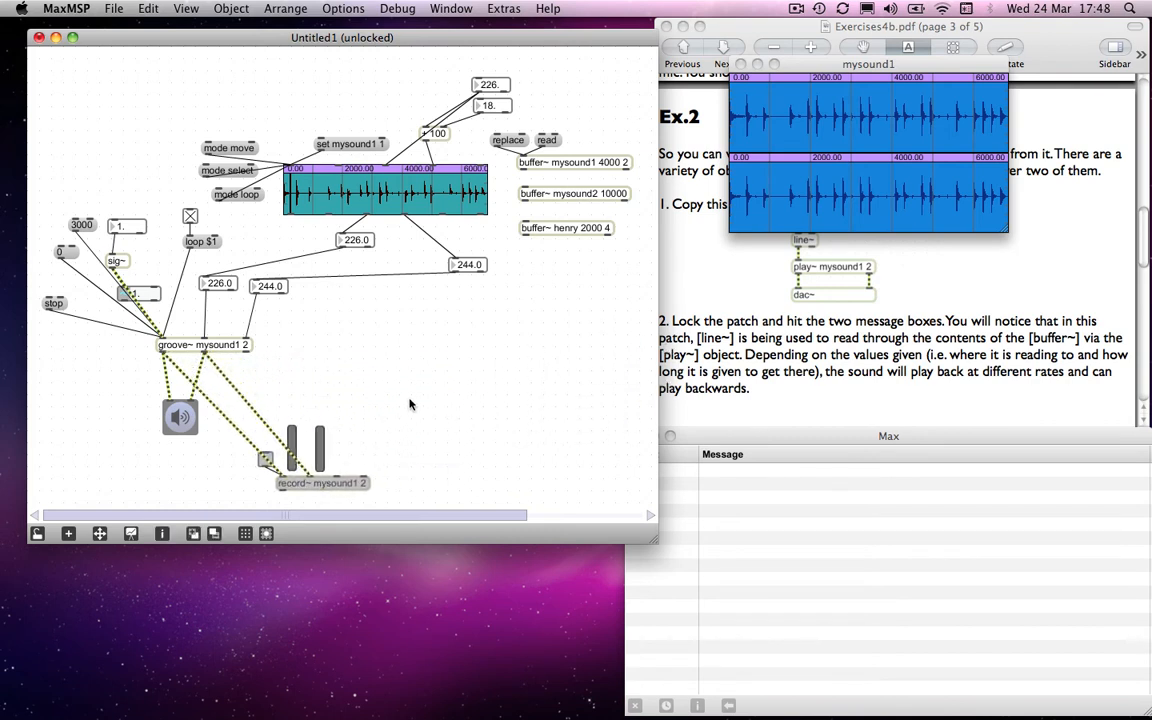
- Check the buffer that record~ uses, and change the record~ object's text to "record~ mysound3 2"
key(super+e)
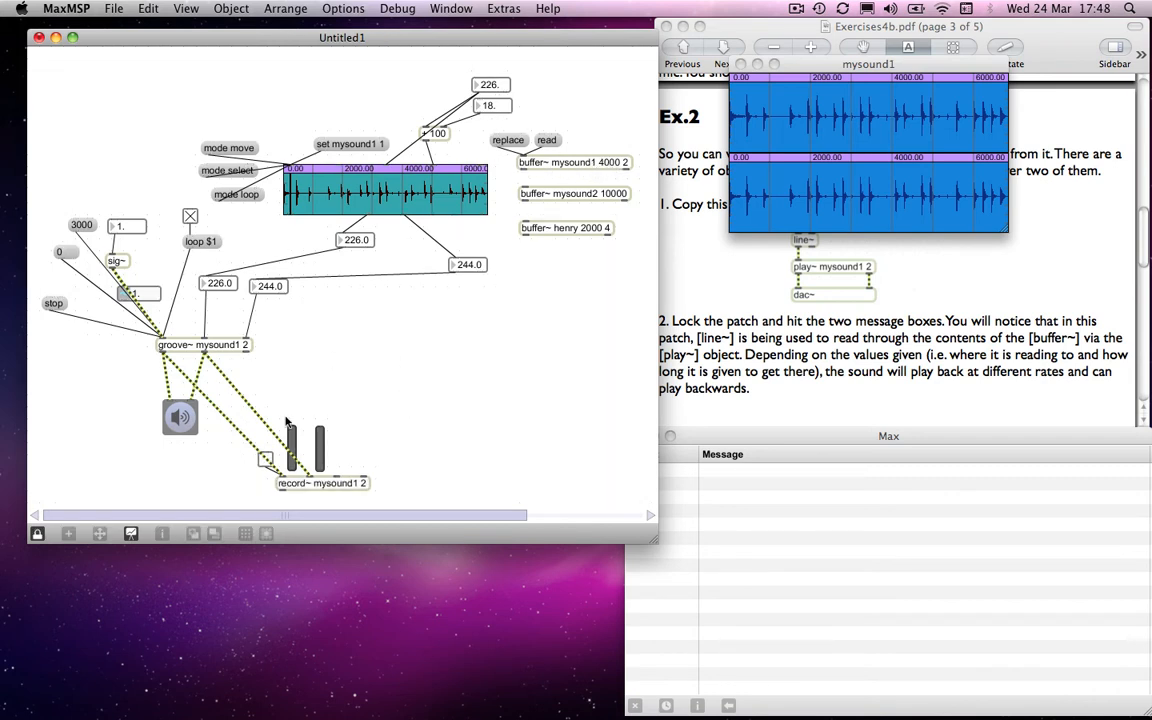
double_click(353, 485)
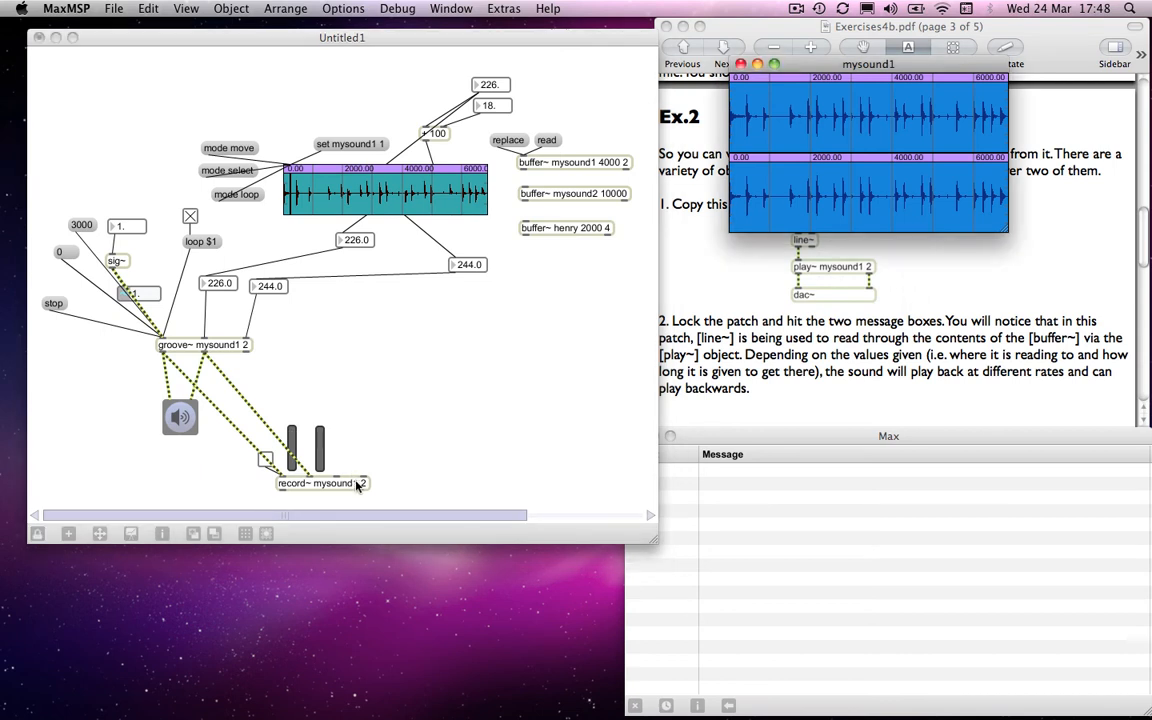
click(381, 454)
key(super+e)
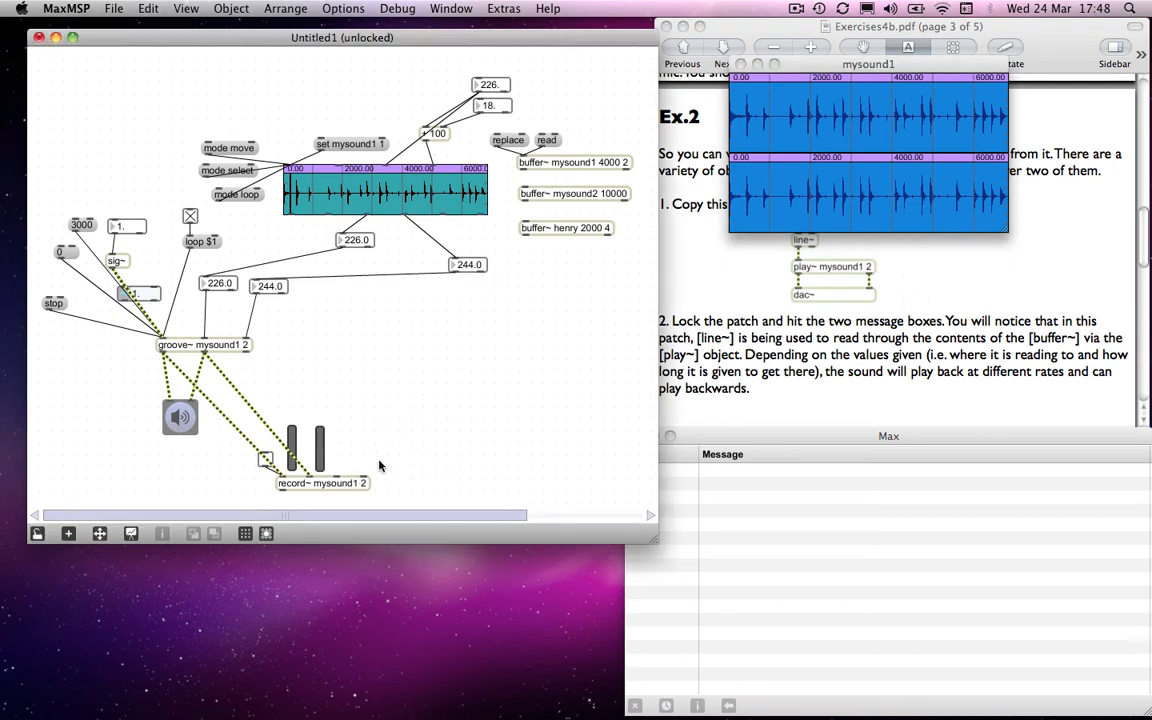
click(357, 485)
click(357, 484)
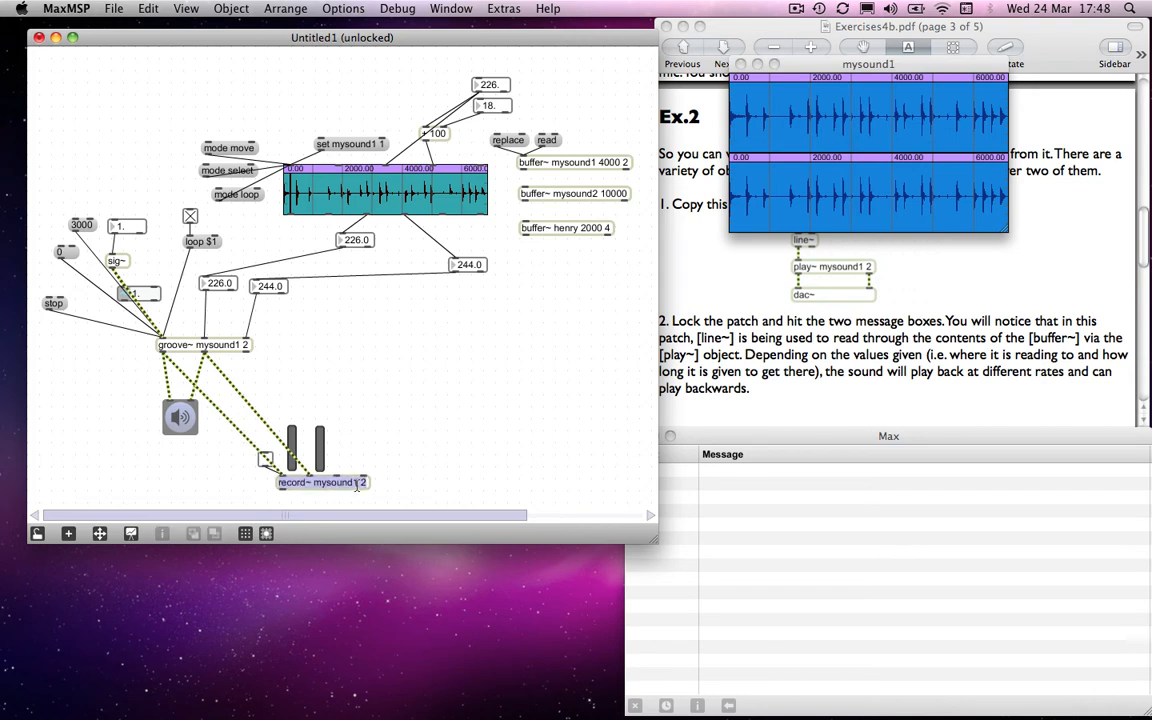
click(359, 483)
key(BackSpace)
text(3)
click(460, 369)
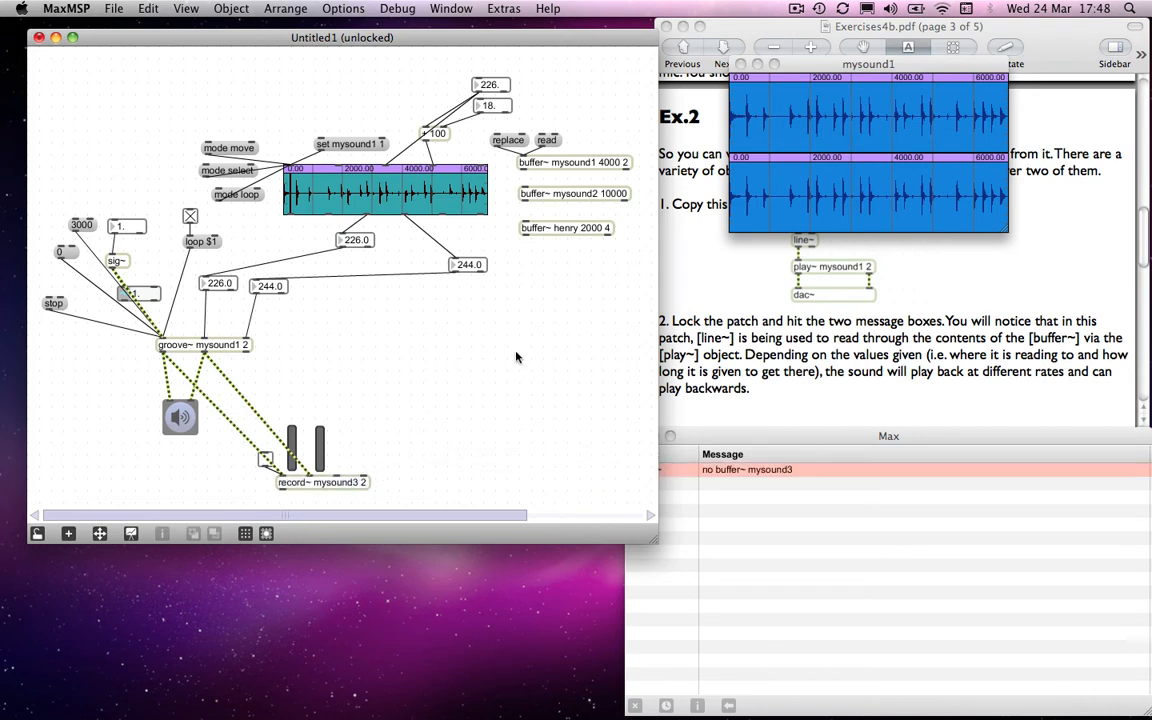
- Create a "buffer~ mysound3 30000 2" object below the existing buffer~ objects
text(nbangbang)
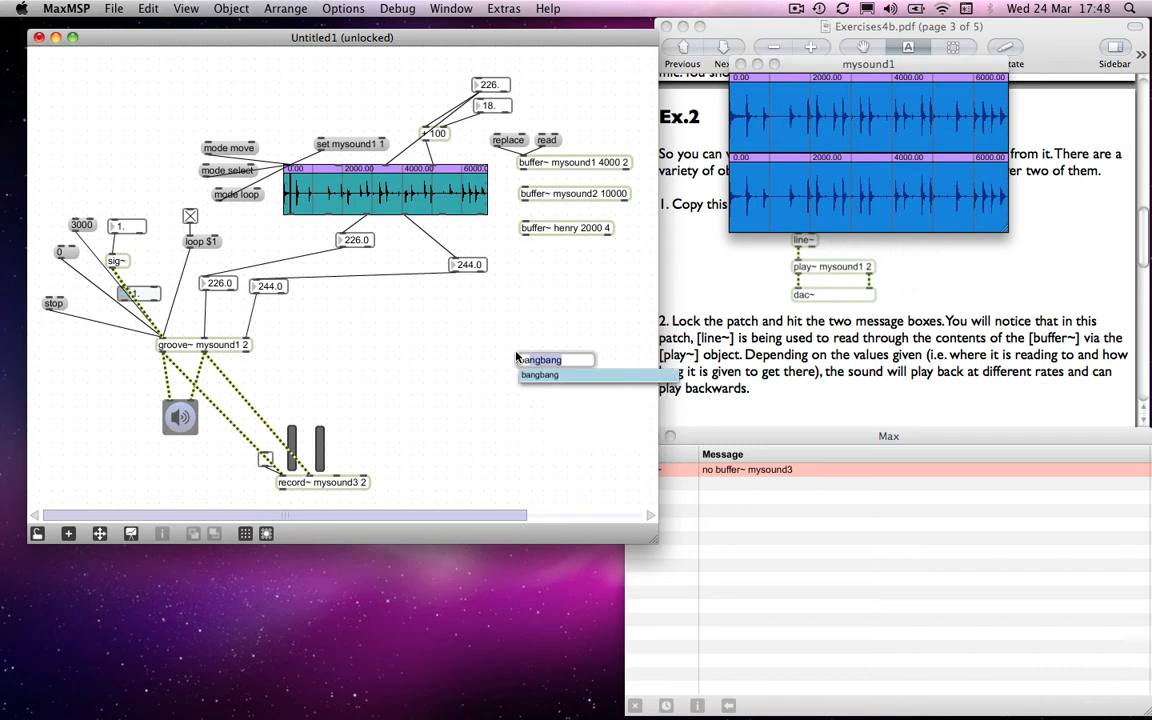
key(BackSpace)
key(BackSpace)
key(BackSpace)
key(BackSpace)
key(BackSpace)
key(BackSpace)
key(BackSpace)
key(BackSpace)
text(buffer~ mysound3)
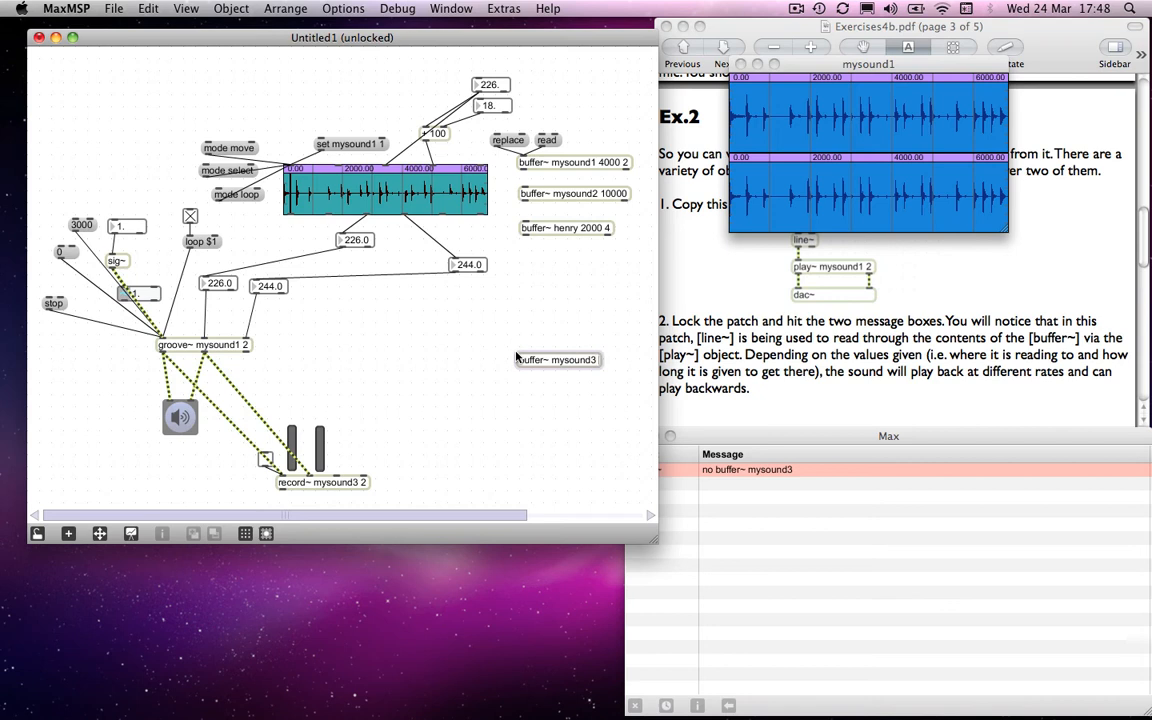
text( 30000)
click(515, 260)
double_click(626, 361)
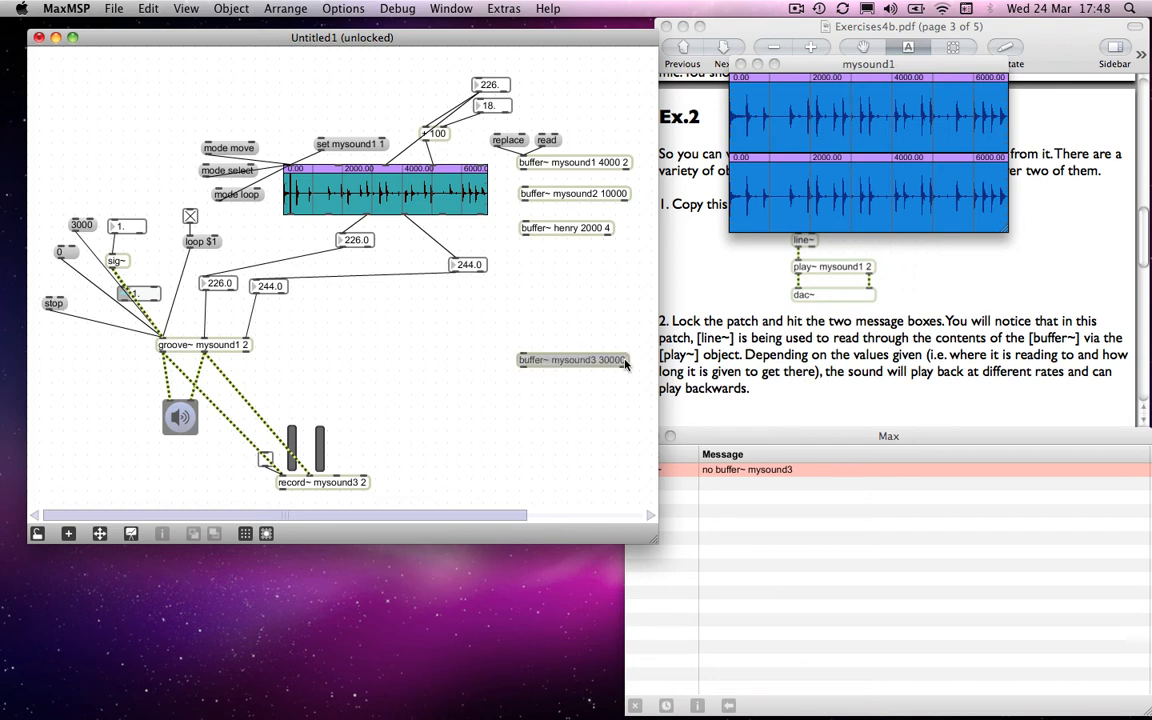
click(626, 361)
text(2)
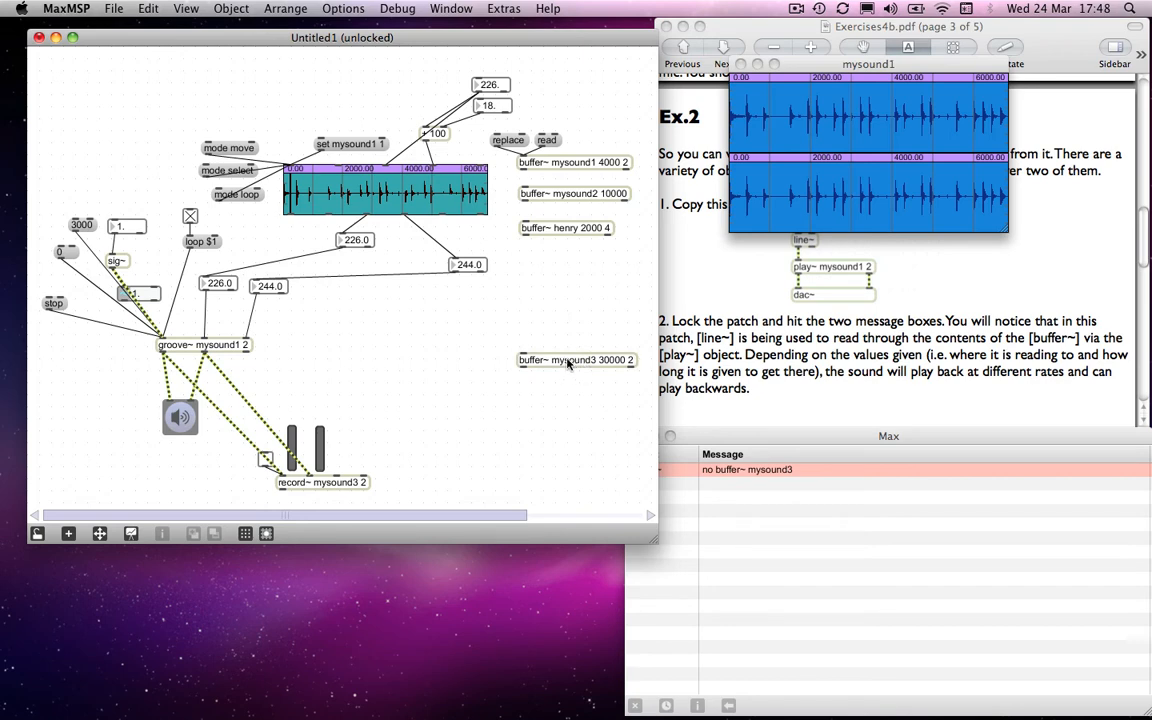
- Open the mysound3 buffer's waveform window, place it below the mysound1 window, and lock the patch
double_click(568, 363)
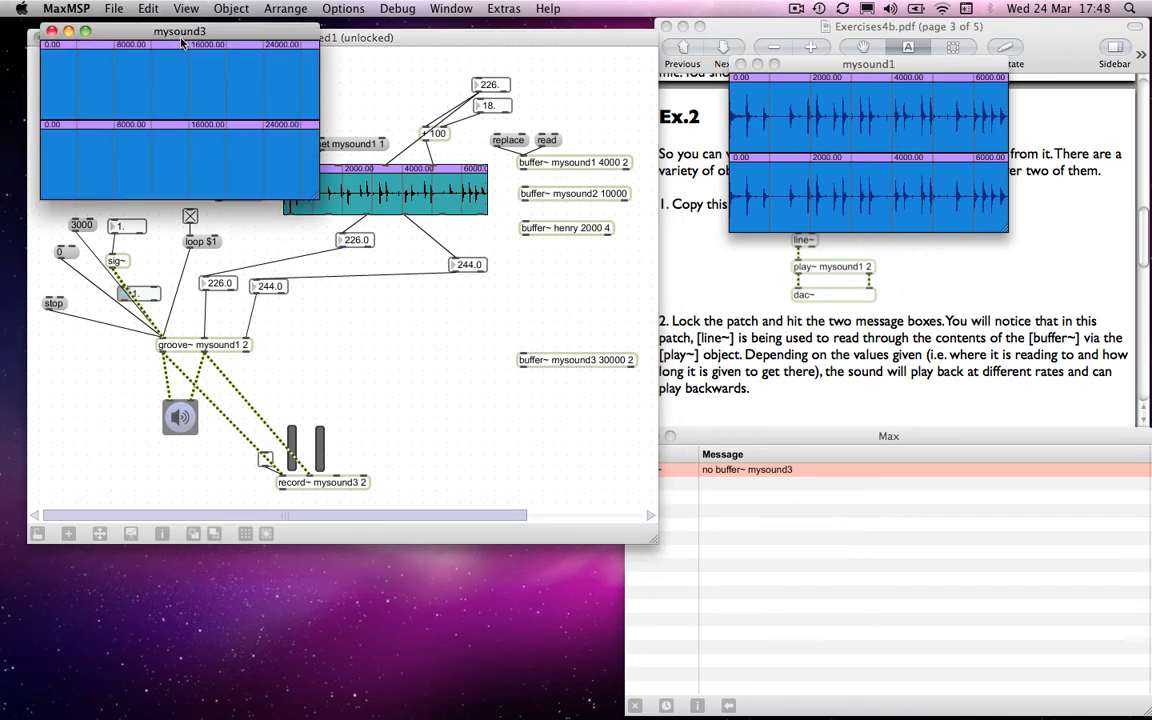
drag(174, 33, 909, 327)
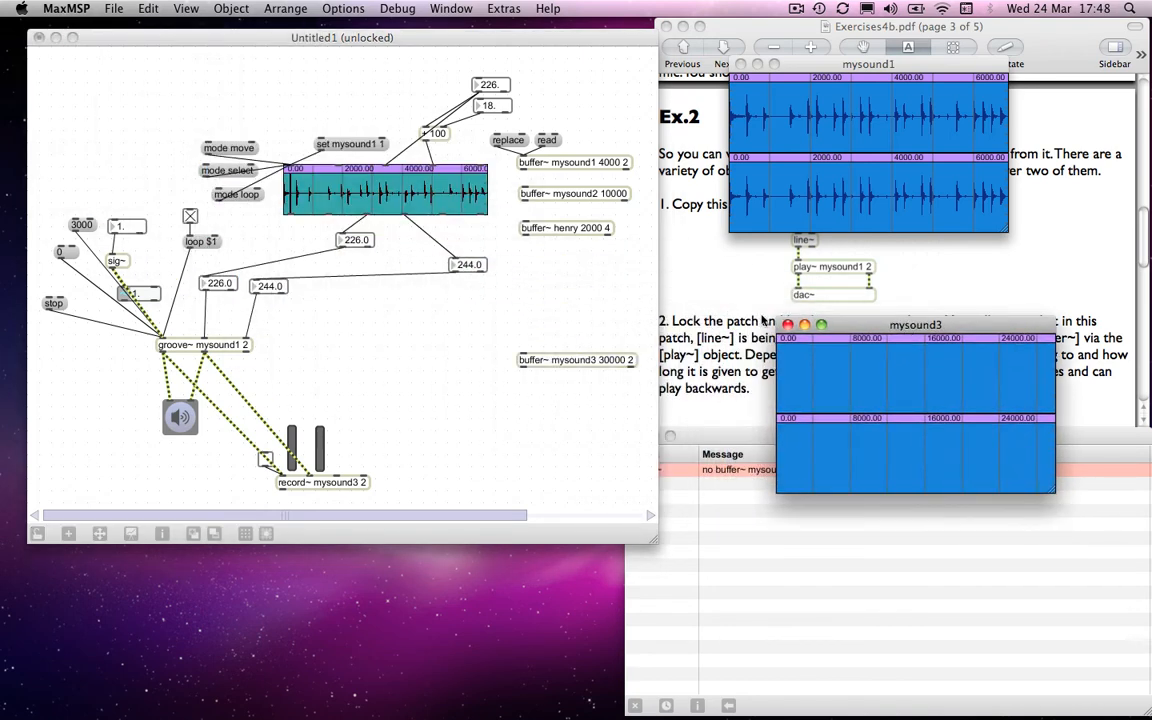
super+click(526, 301)
- Record groove~'s output into mysound3 while scrubbing the loop start up to 2178 and raising the "+ 100" number box to 89
click(185, 418)
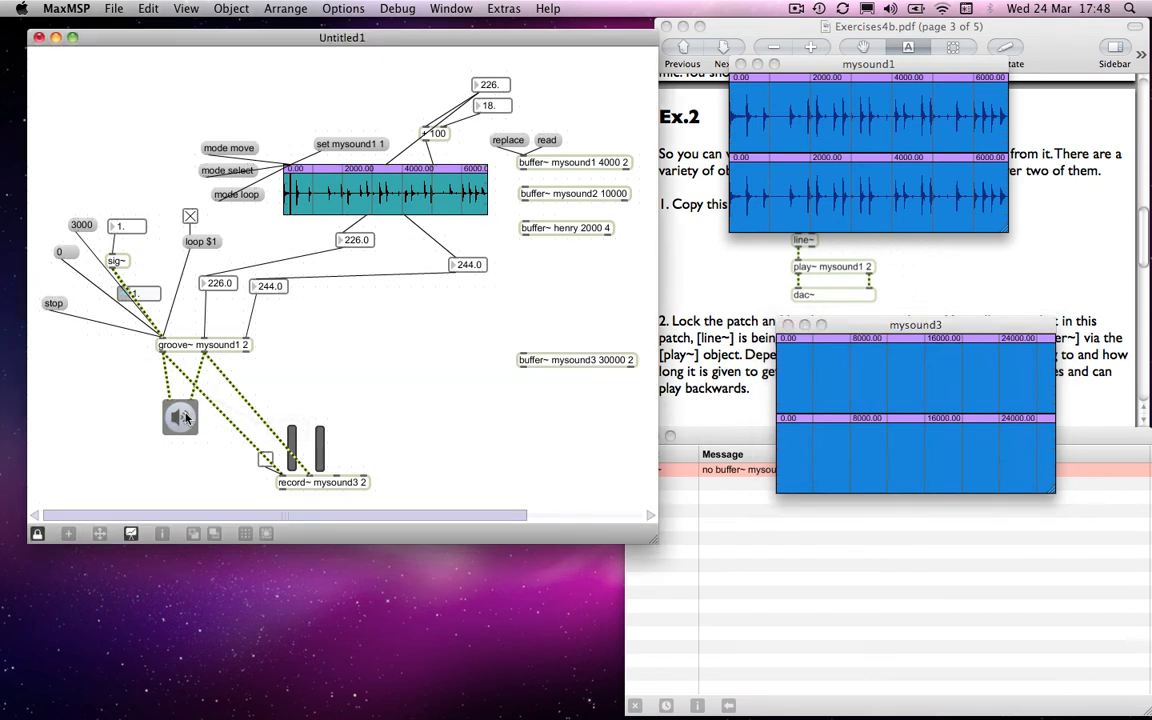
click(185, 418)
click(265, 459)
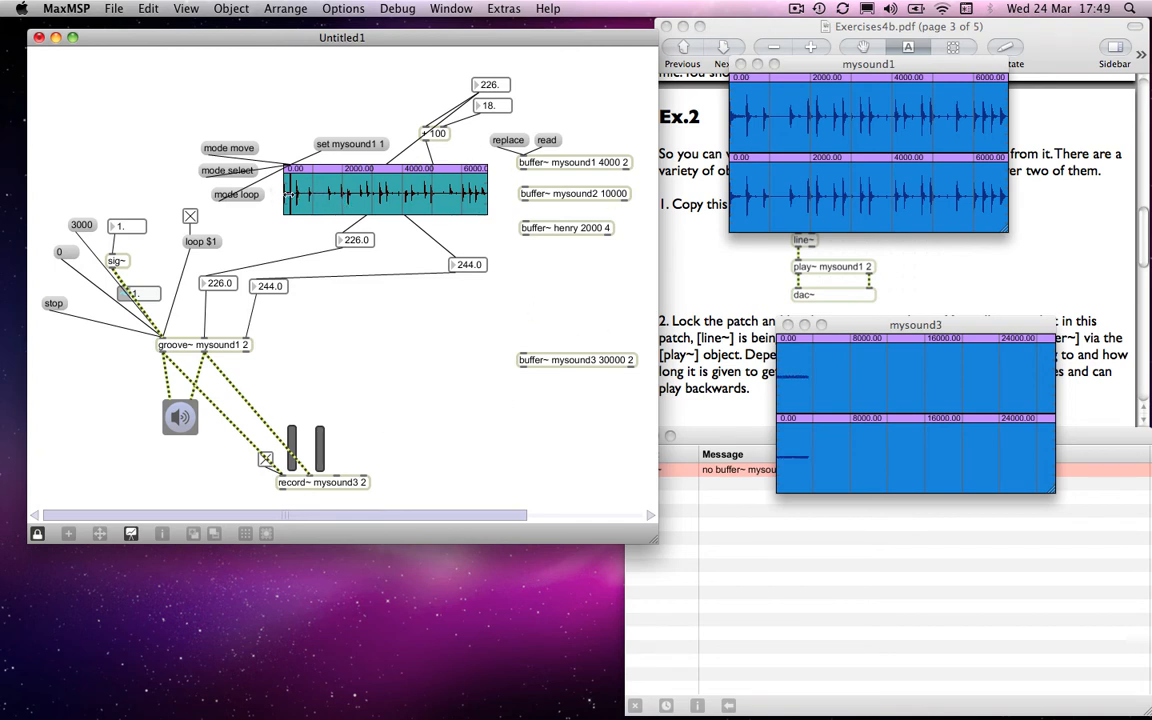
drag(478, 84, 478, 15)
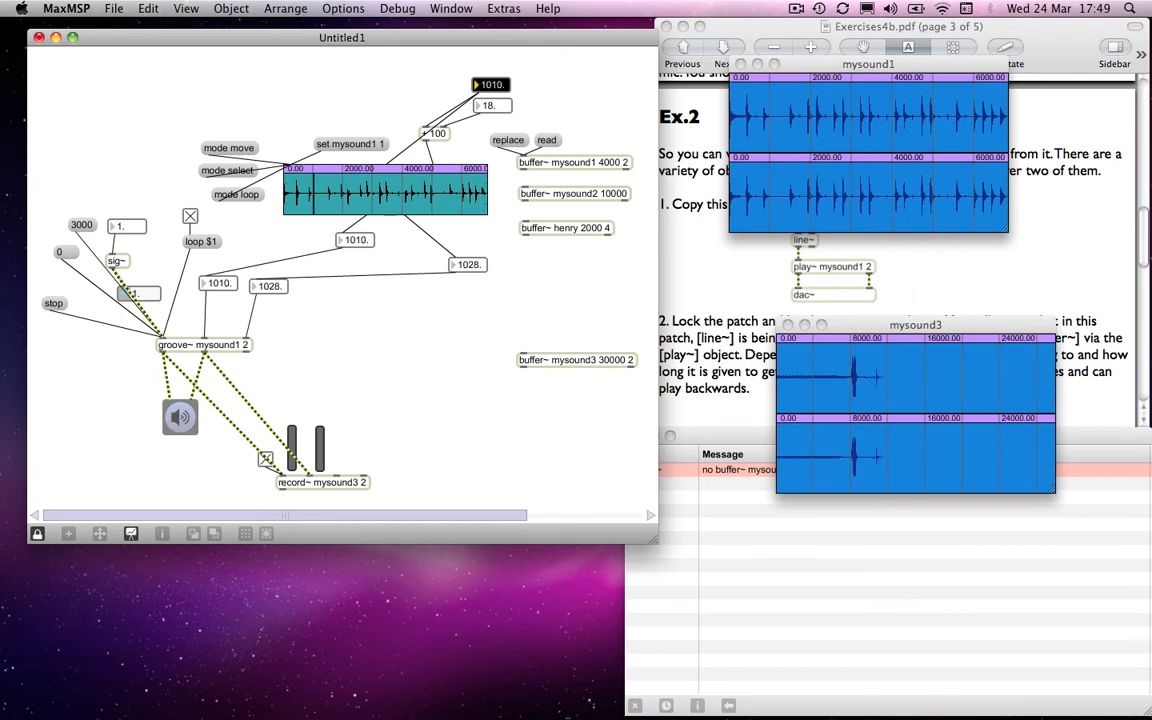
drag(490, 84, 490, 34)
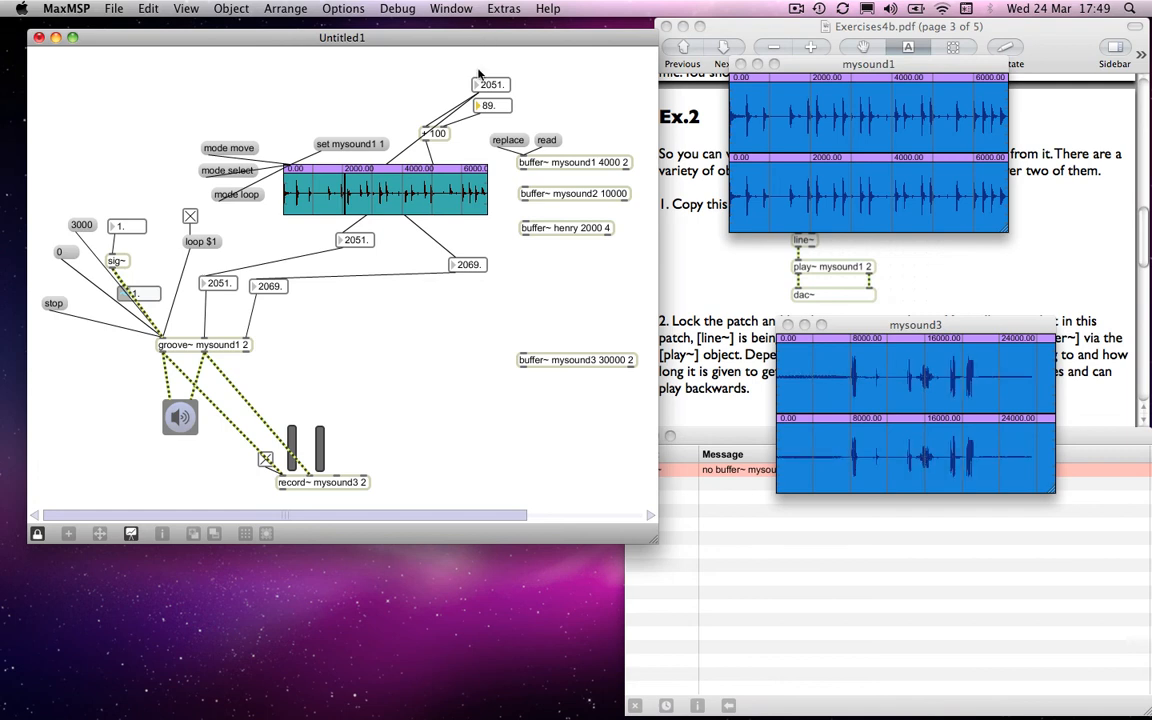
drag(490, 88, 490, 45)
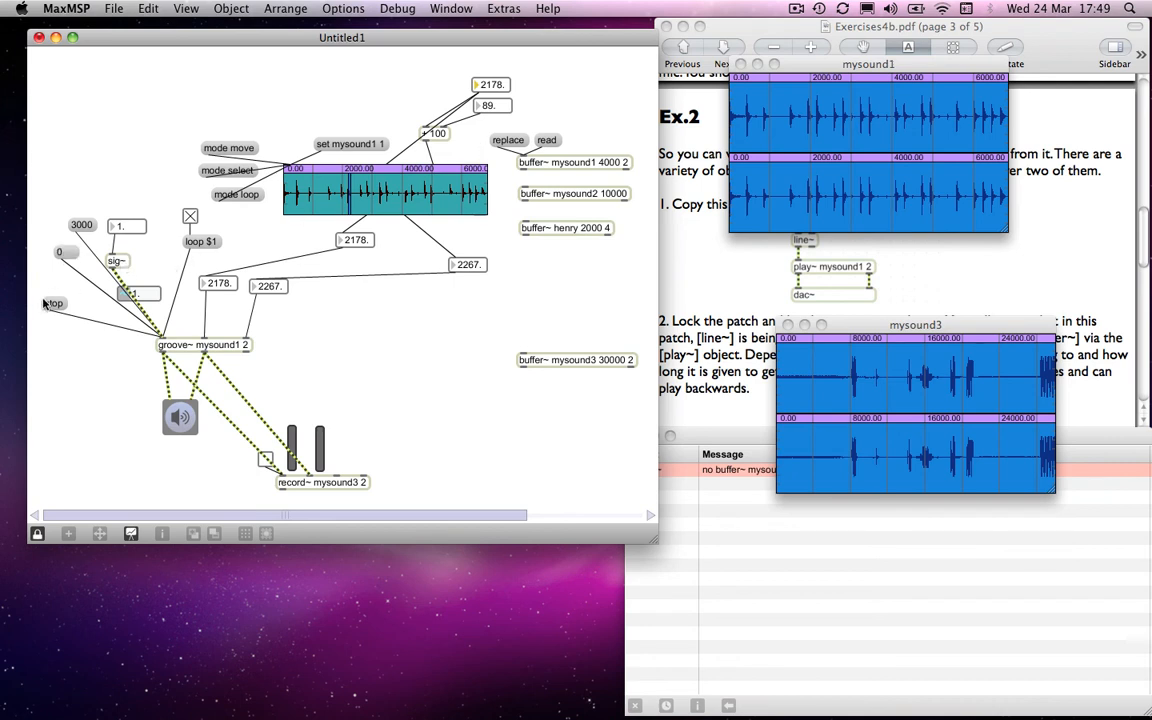
- Unlock the patch, create a "groove~ mysound3 2" object, and place it to the right of record~
key(super+e)
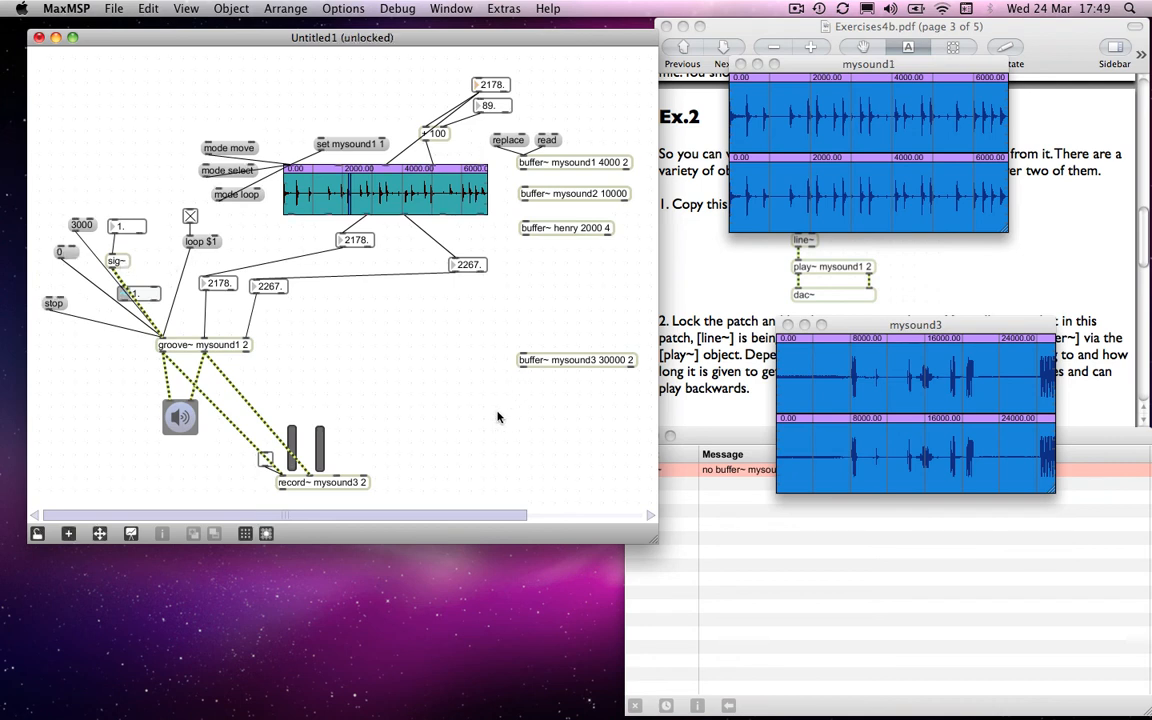
text(ngroove~ mysound34)
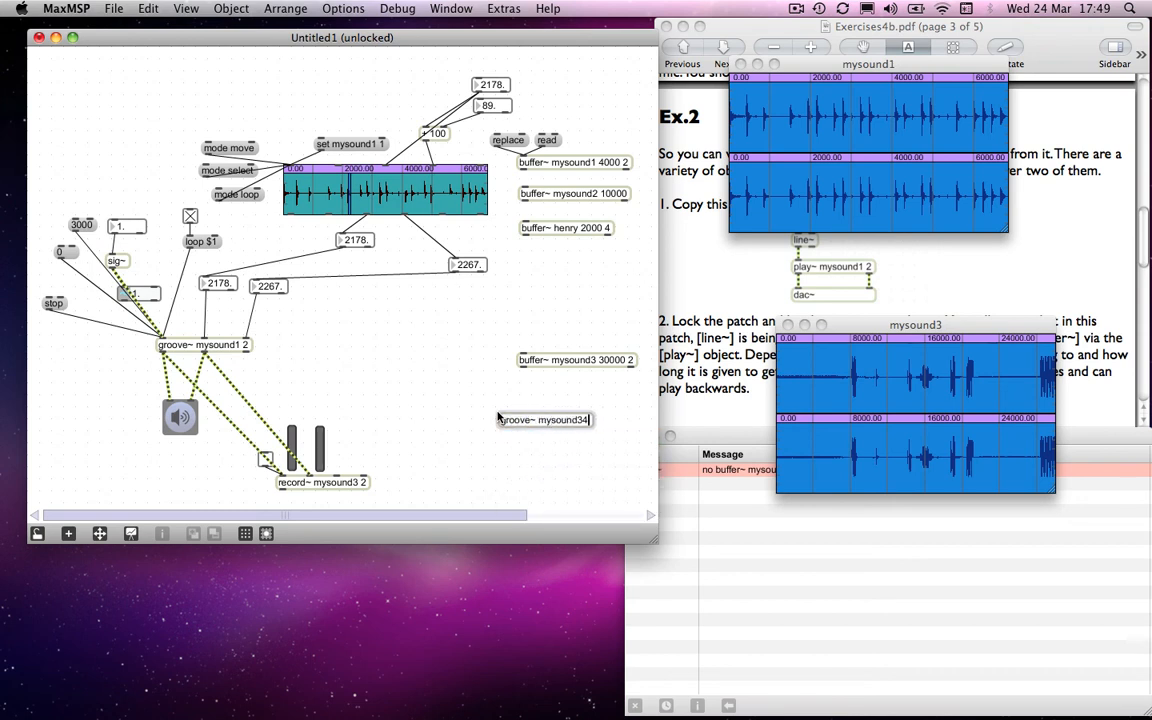
key(BackSpace)
text( 2)
click(528, 405)
drag(530, 423, 462, 434)
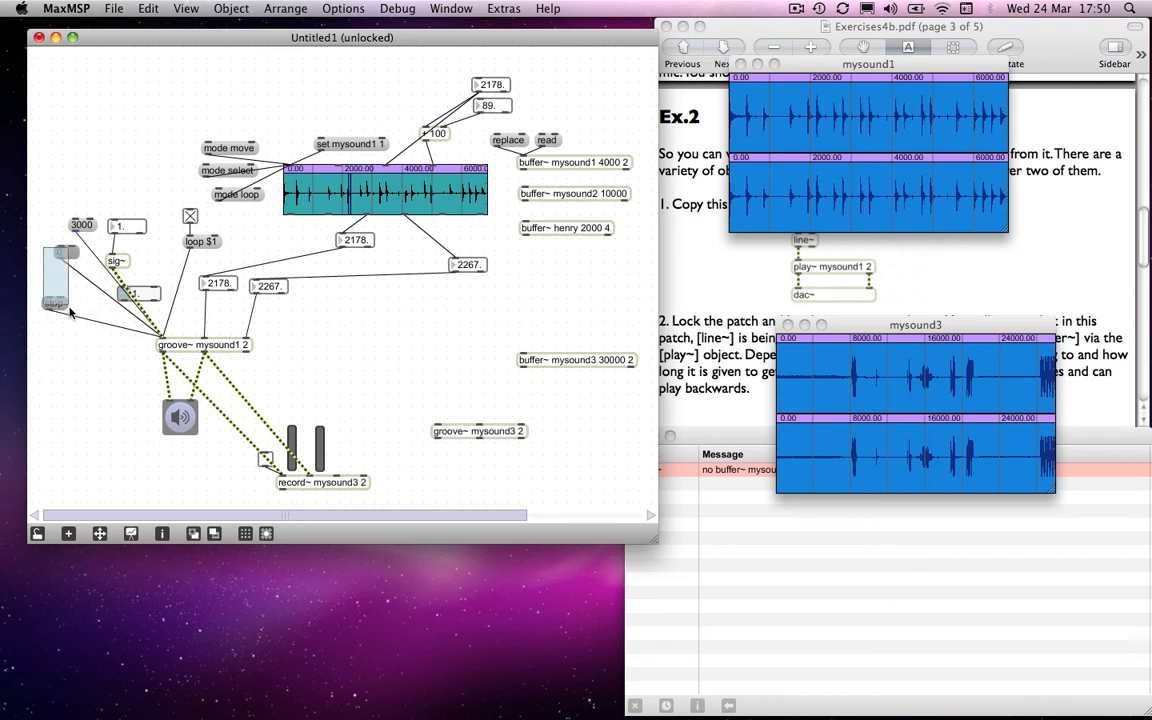
- Copy the "0" and "stop" messages beside groove~ mysound3, add a "sig~ 1" object, and connect all three to its left inlet
drag(55, 305, 406, 411)
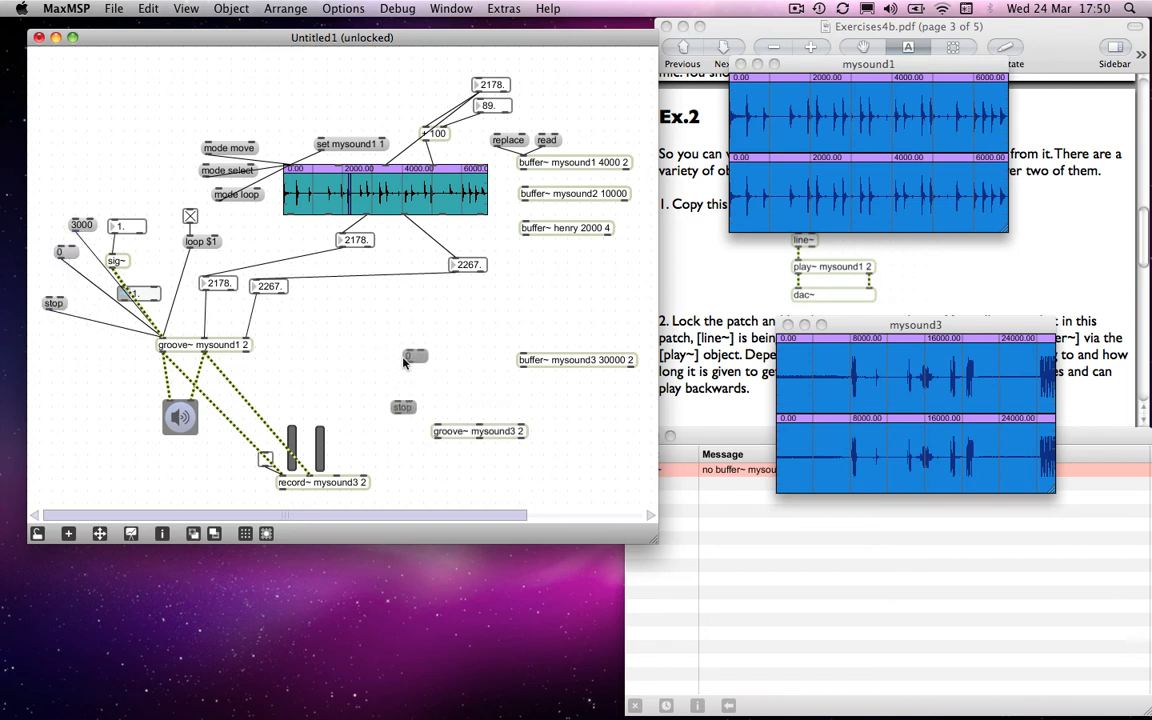
drag(408, 362, 437, 431)
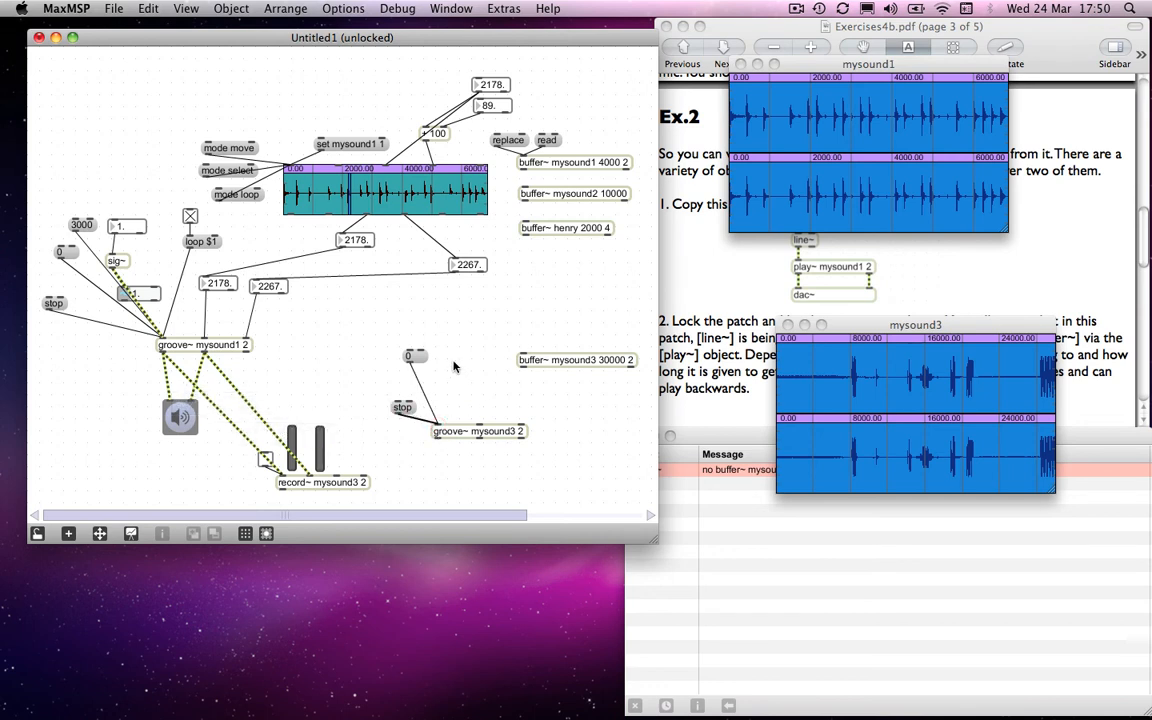
text(nsig~)
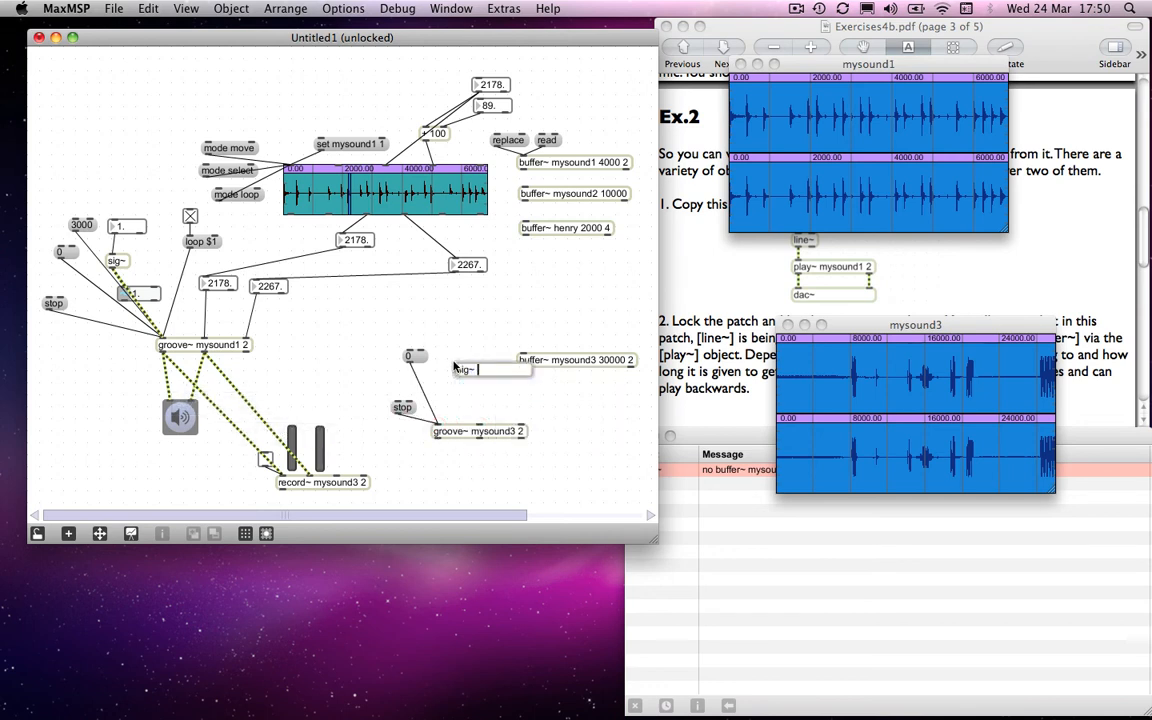
text( 1)
click(468, 381)
drag(460, 377, 437, 429)
drag(470, 376, 457, 378)
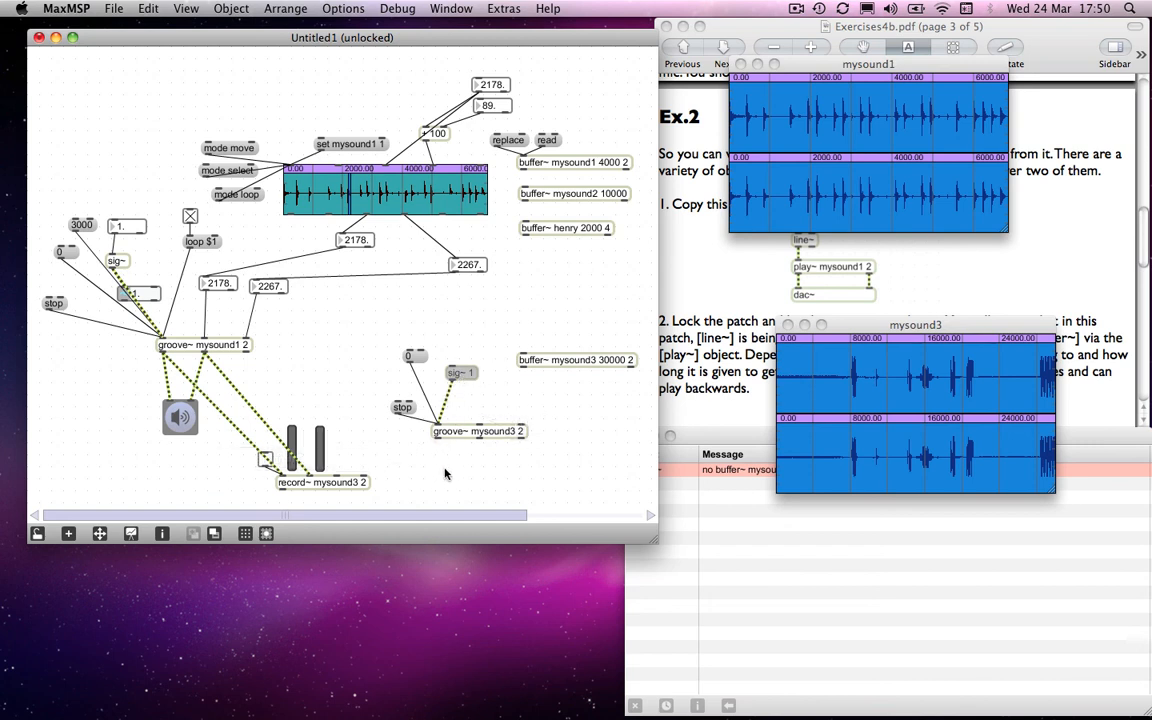
- Add an ezdac~ object below groove~ mysound3 and connect both groove~ signal outlets to it
text(ndac~)
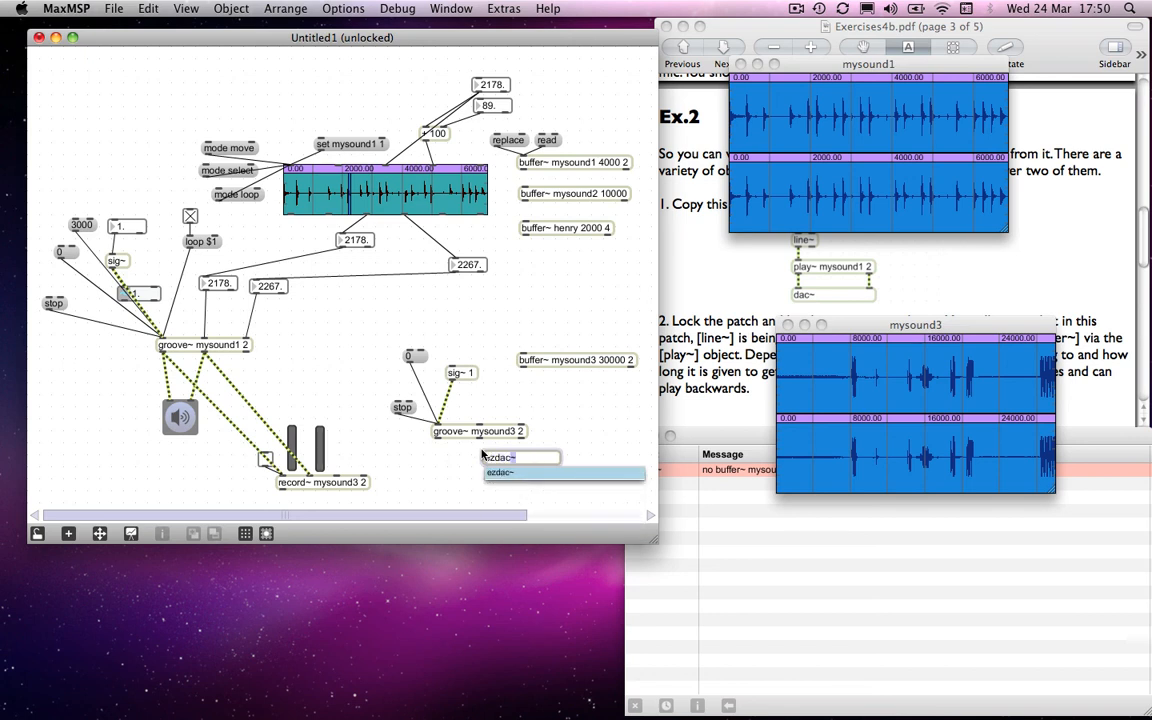
key(Return)
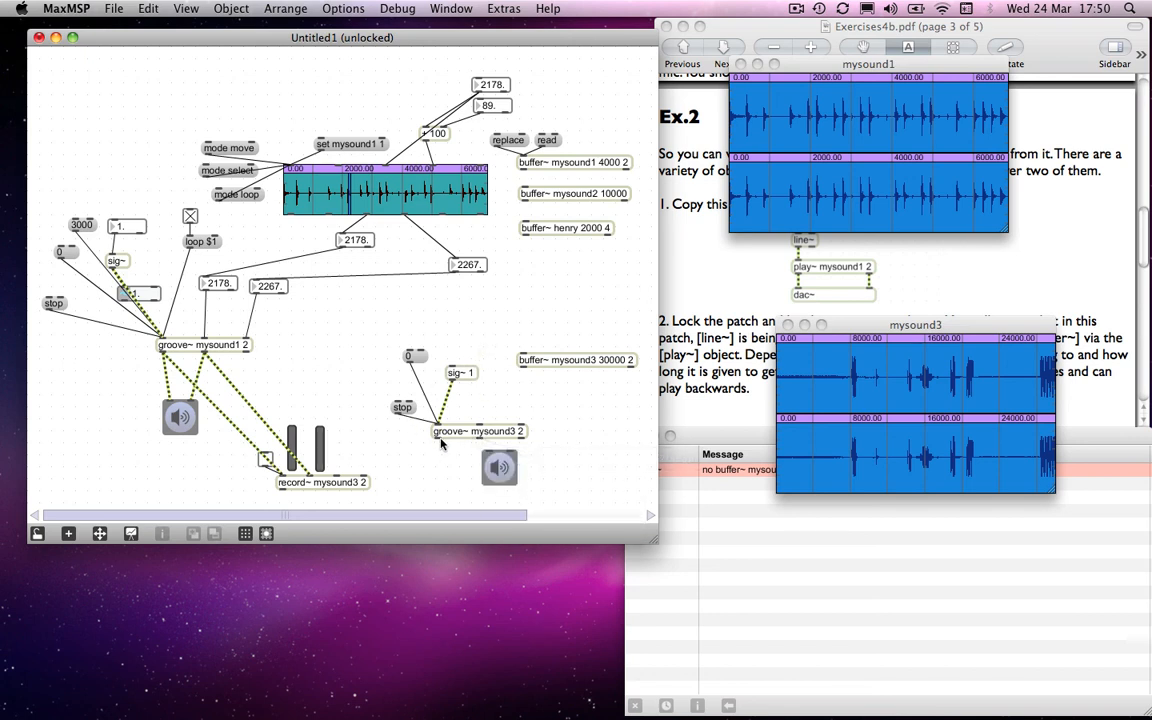
drag(438, 438, 462, 479)
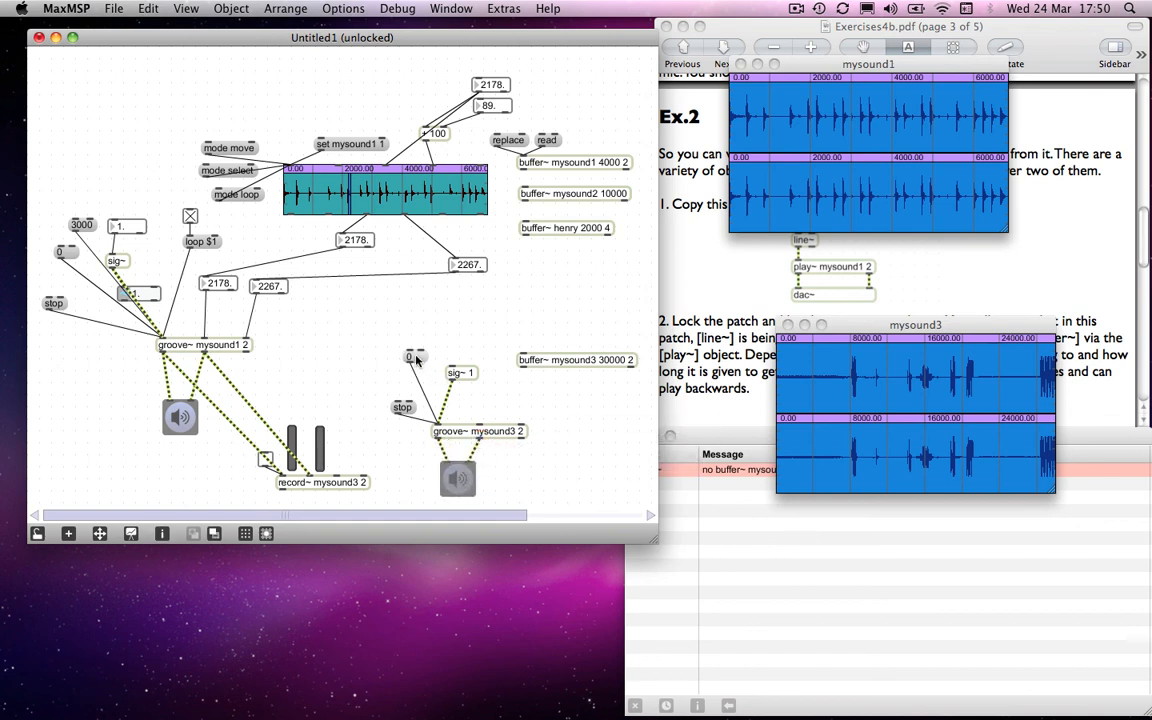